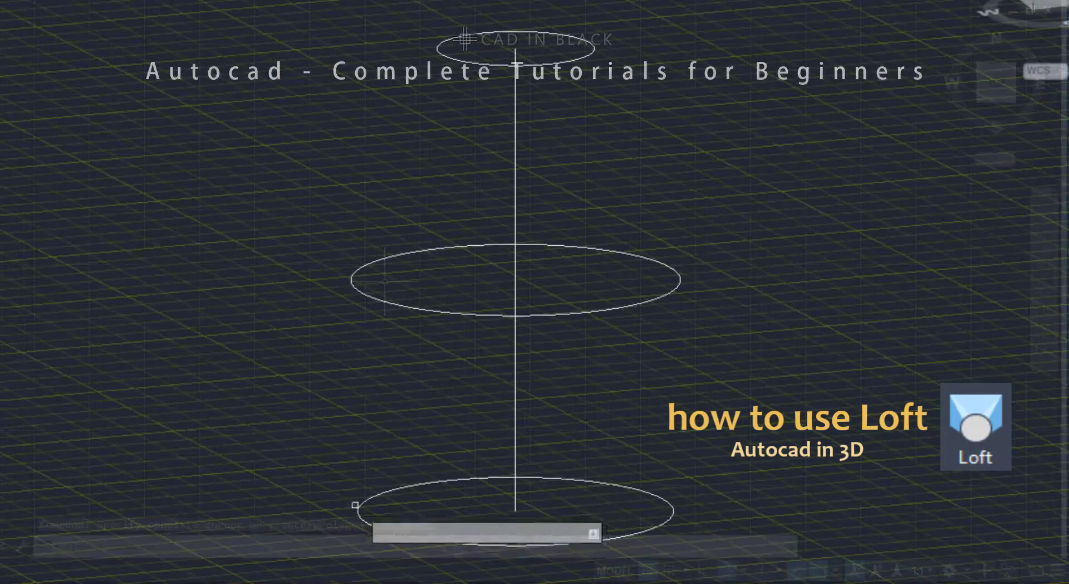
Loft the bottom, middle and top circles together into a solid
click(359, 506)
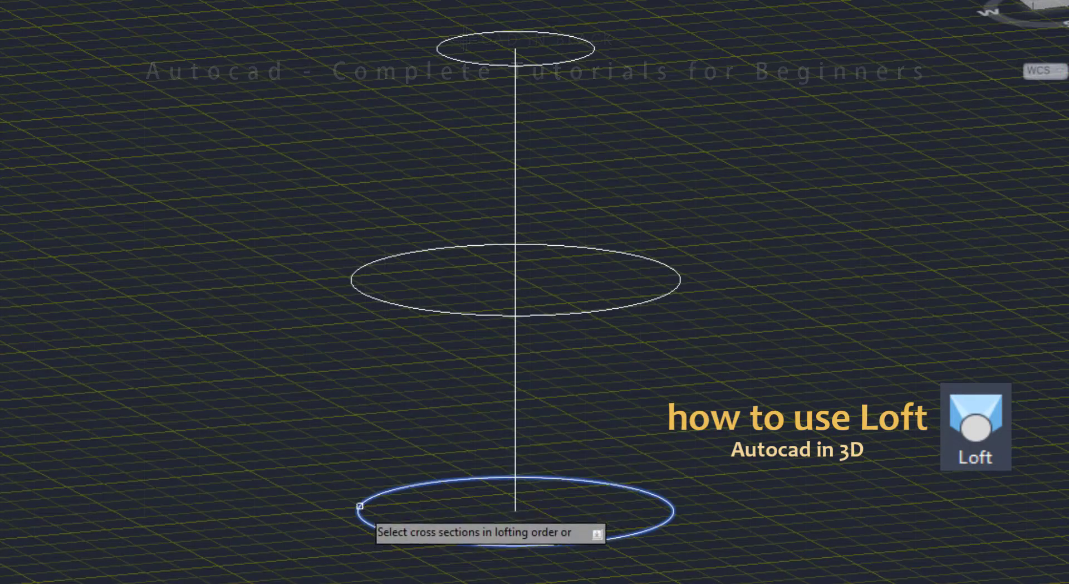
click(463, 313)
click(479, 63)
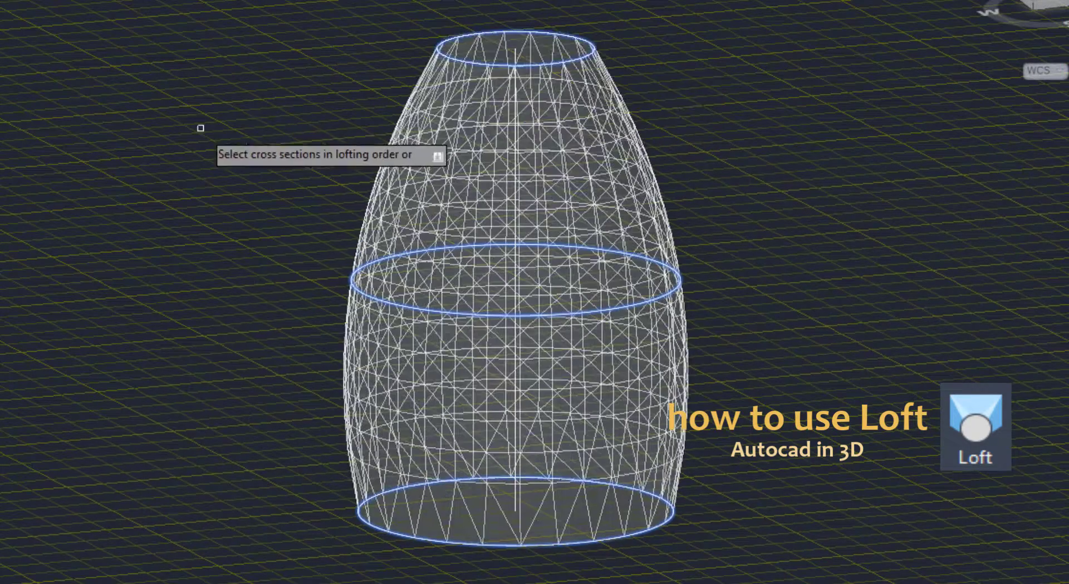
key(Return)
key(Return)
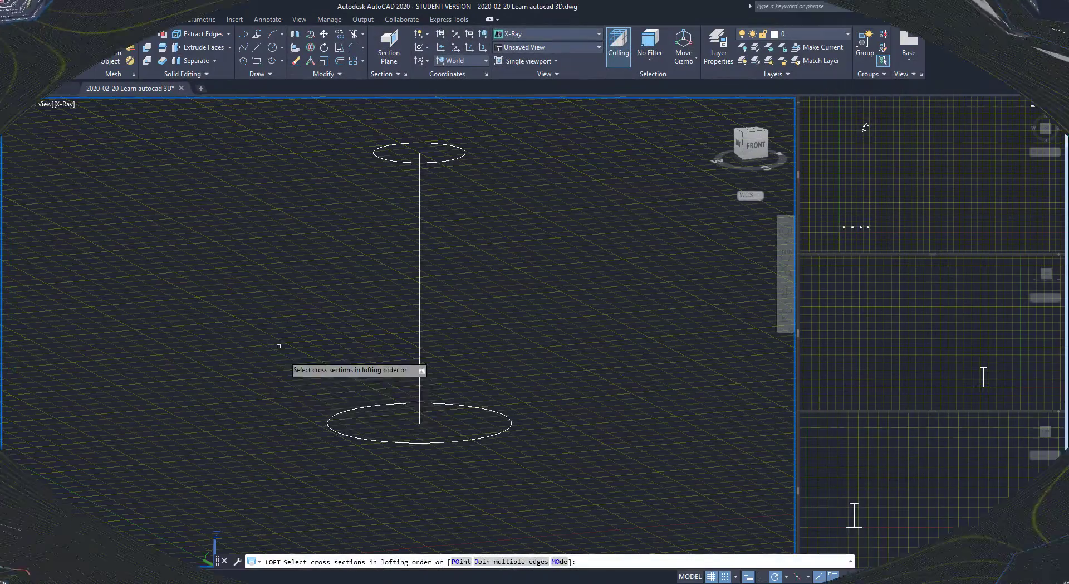
Loft the large bottom circle to the small top circle using cross sections only
click(335, 414)
click(330, 419)
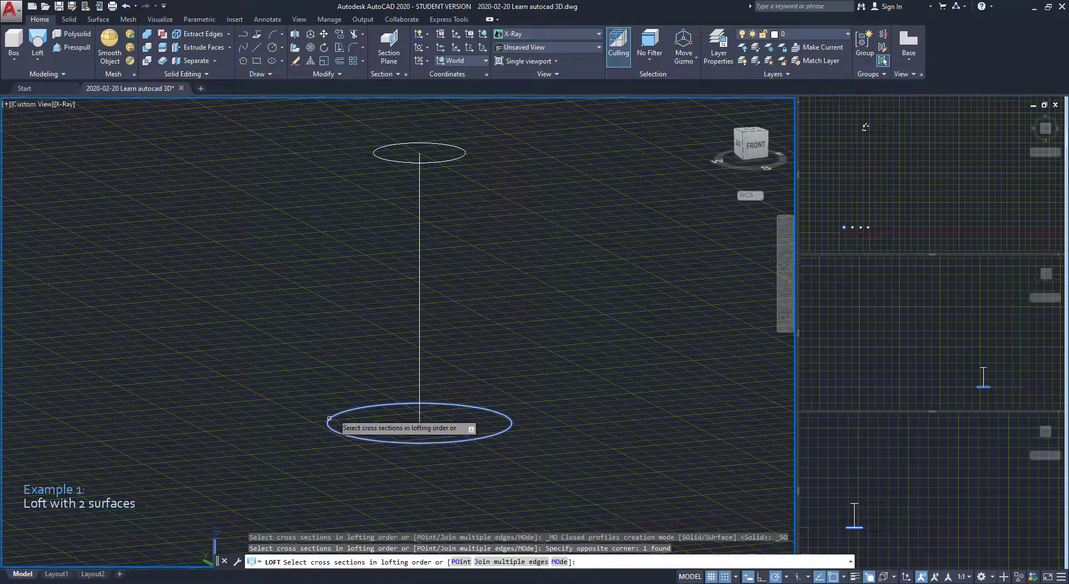
click(393, 160)
right_click(219, 197)
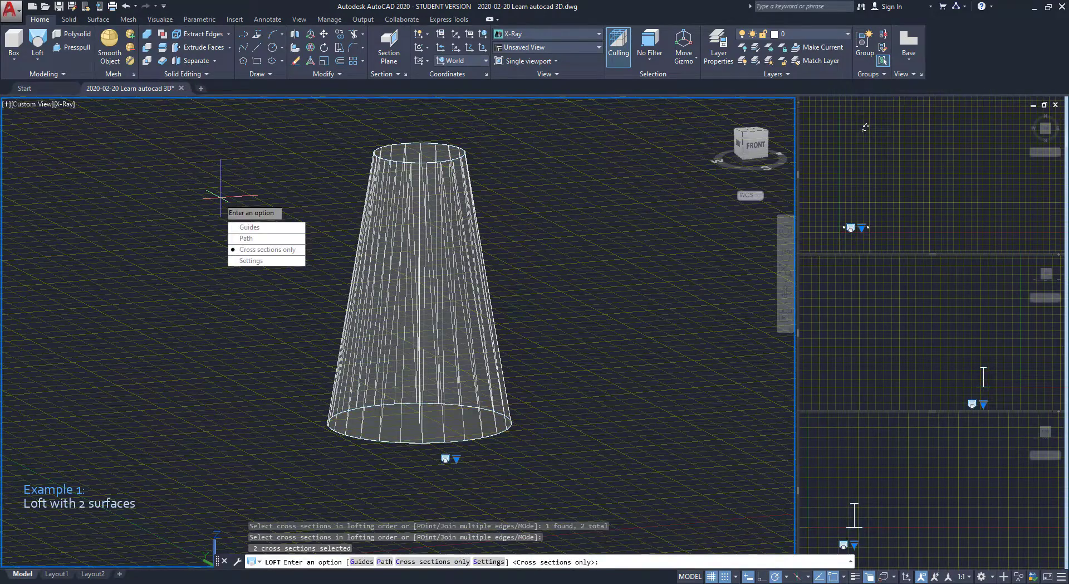
key(Return)
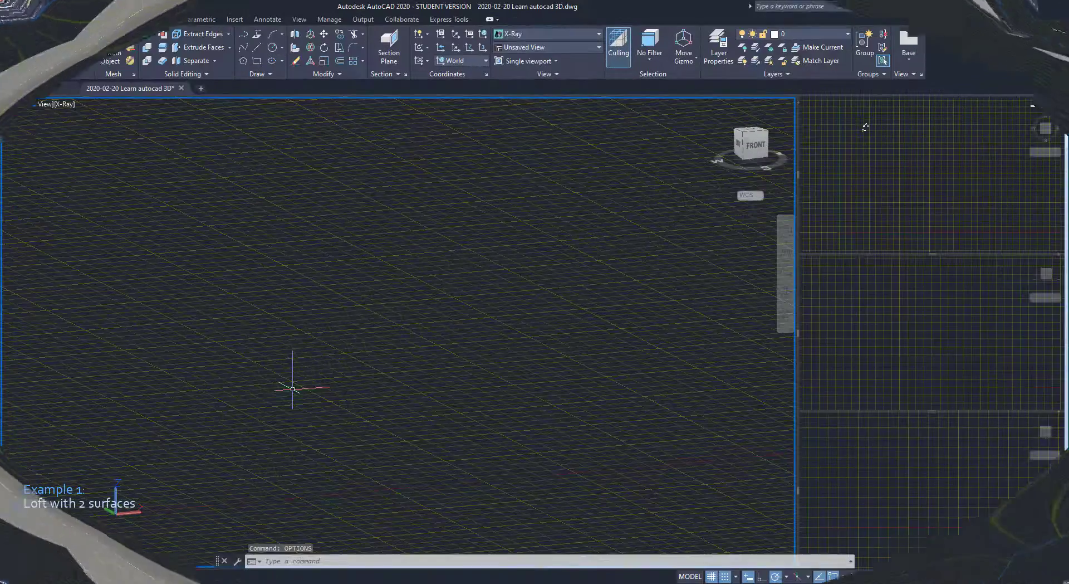
Draw a circle of radius 200 on the grid
text(c)
key(Return)
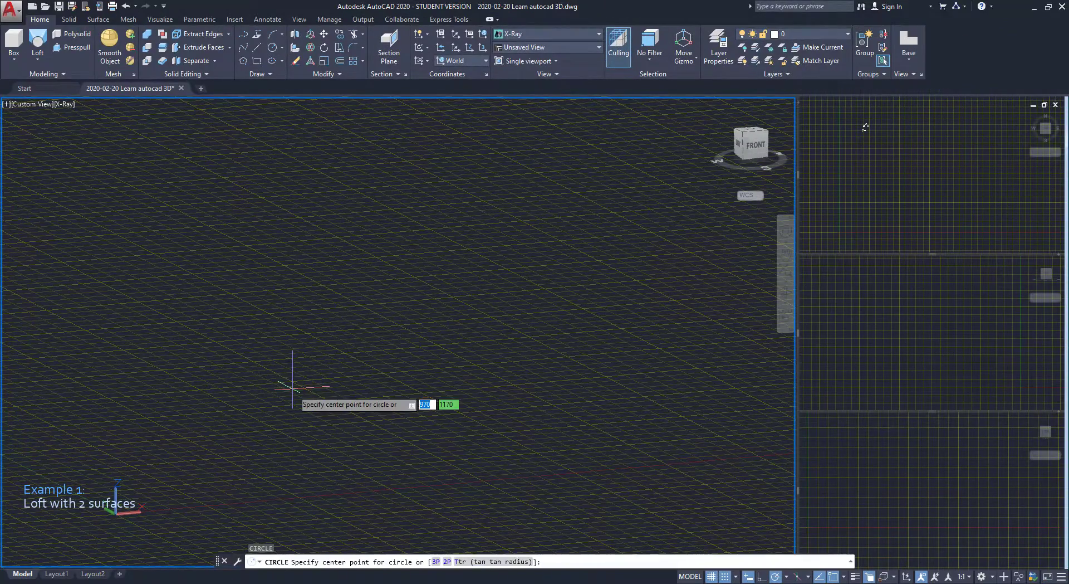
click(293, 386)
text(200)
key(Return)
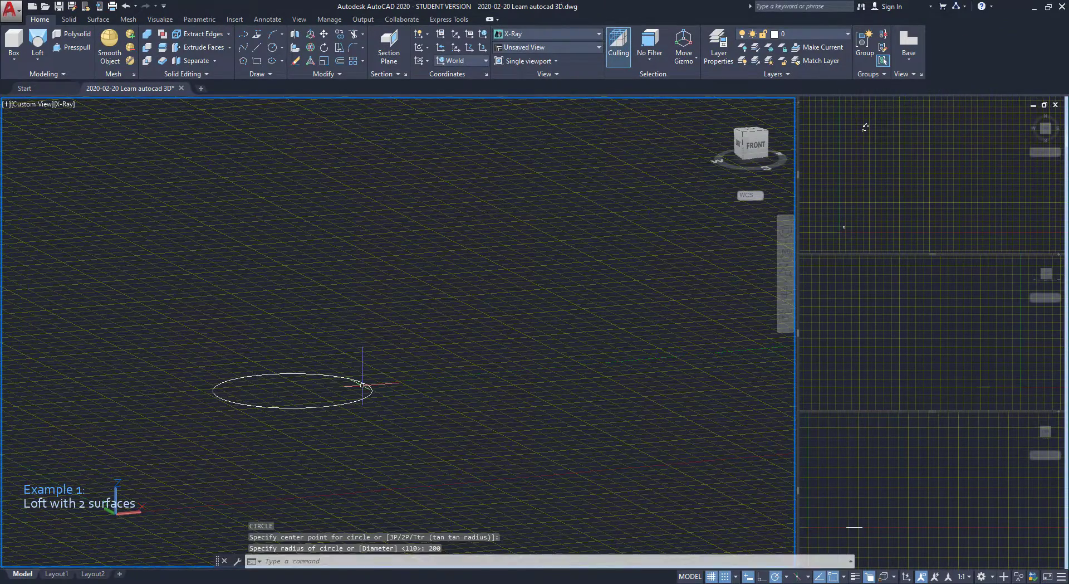
right_click(362, 384)
key(Escape)
Draw a 600-unit vertical line up from the circle's centre
text(l)
key(Return)
scroll(360, 387, up, 2)
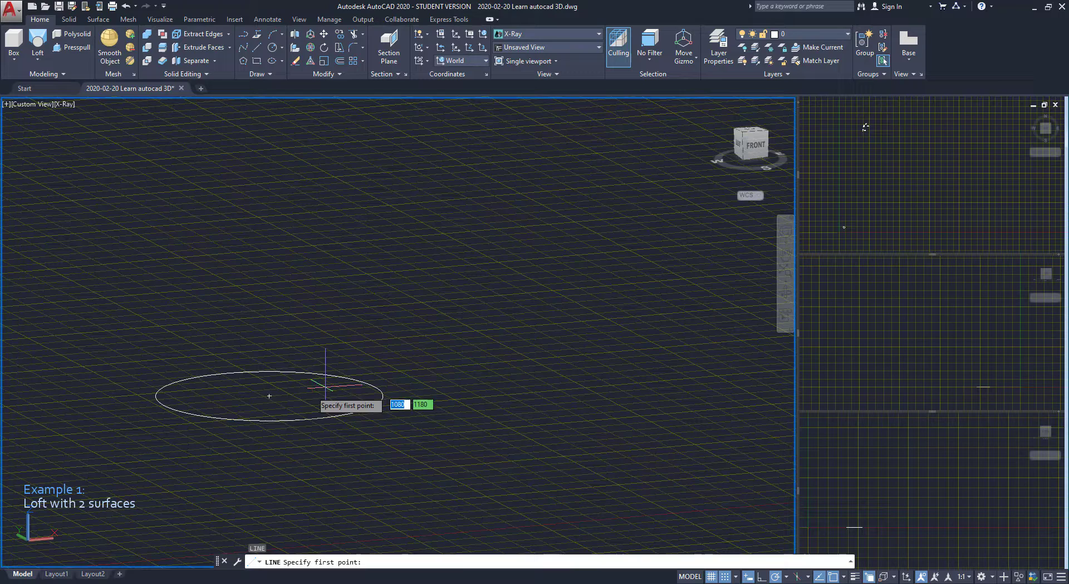
click(269, 396)
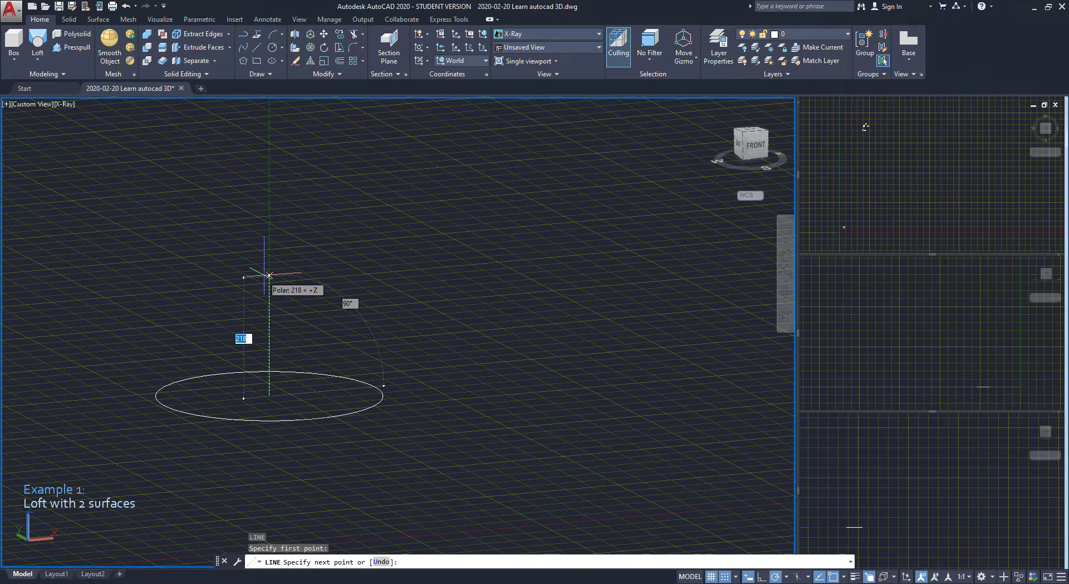
text(6)
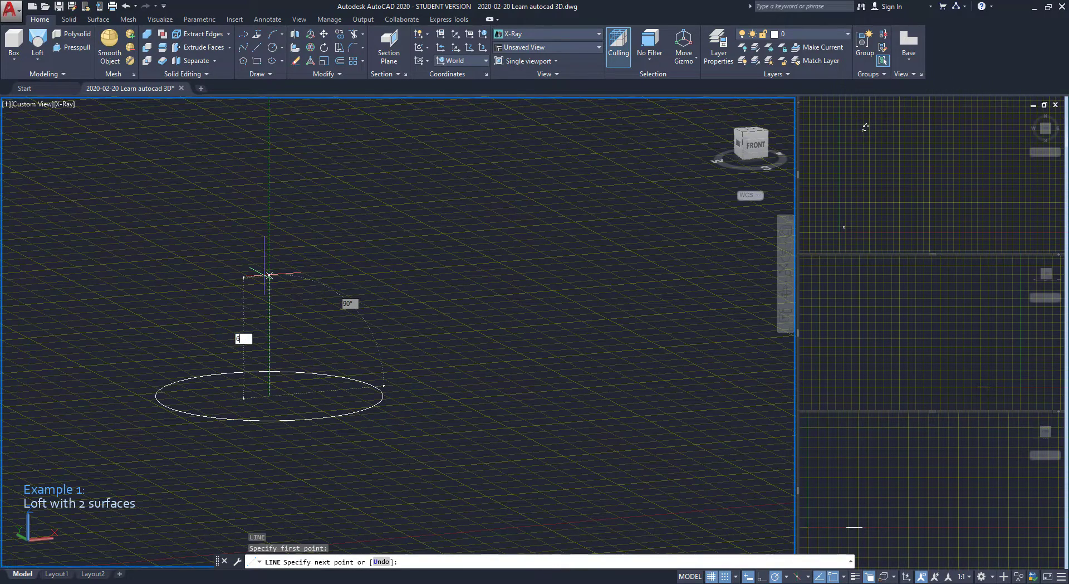
key(Return)
scroll(270, 276, down, 4)
key(Escape)
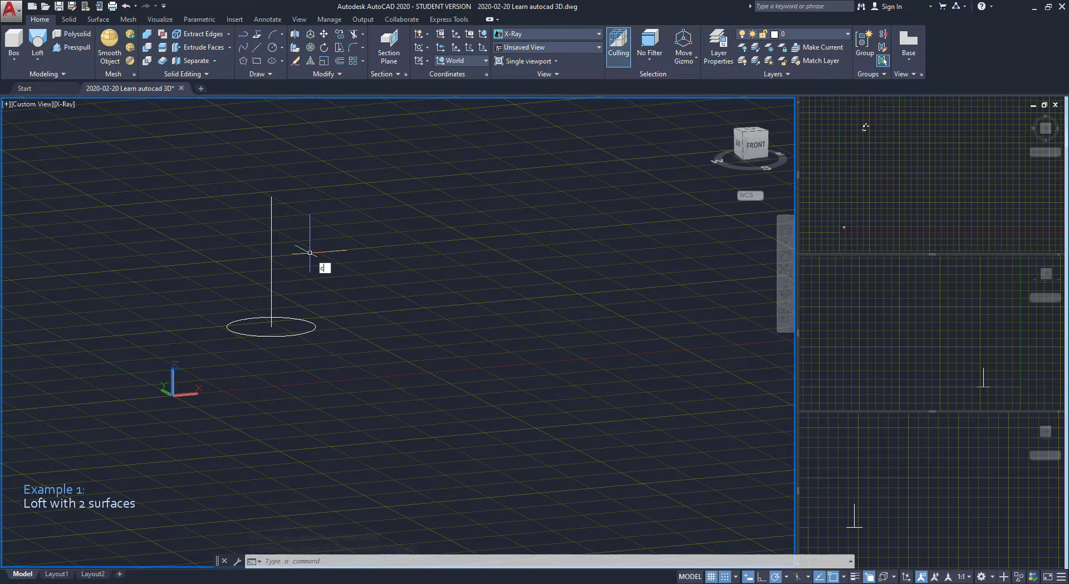
Draw a radius-100 circle centred on the line's top endpoint
text(c)
key(Return)
click(272, 196)
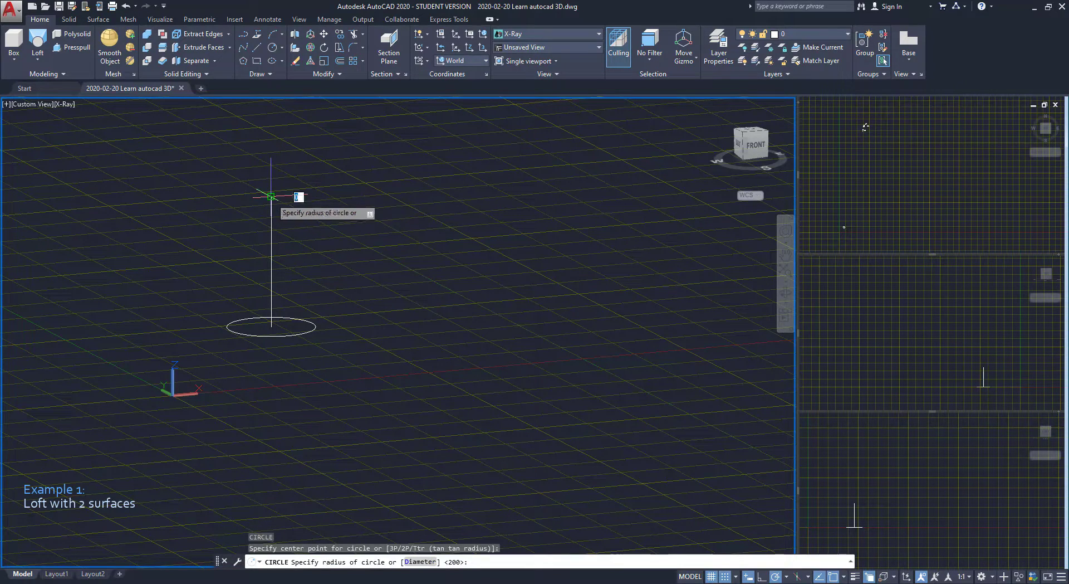
text(100)
key(Return)
scroll(283, 227, up, 3)
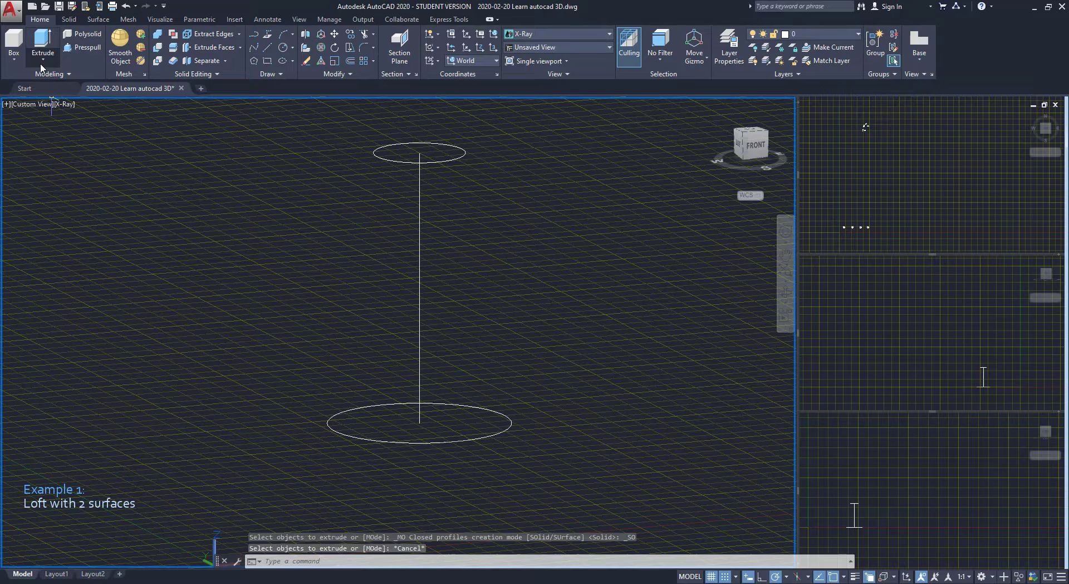
Loft the radius-200 bottom circle to the radius-100 top circle, cross sections only
click(44, 61)
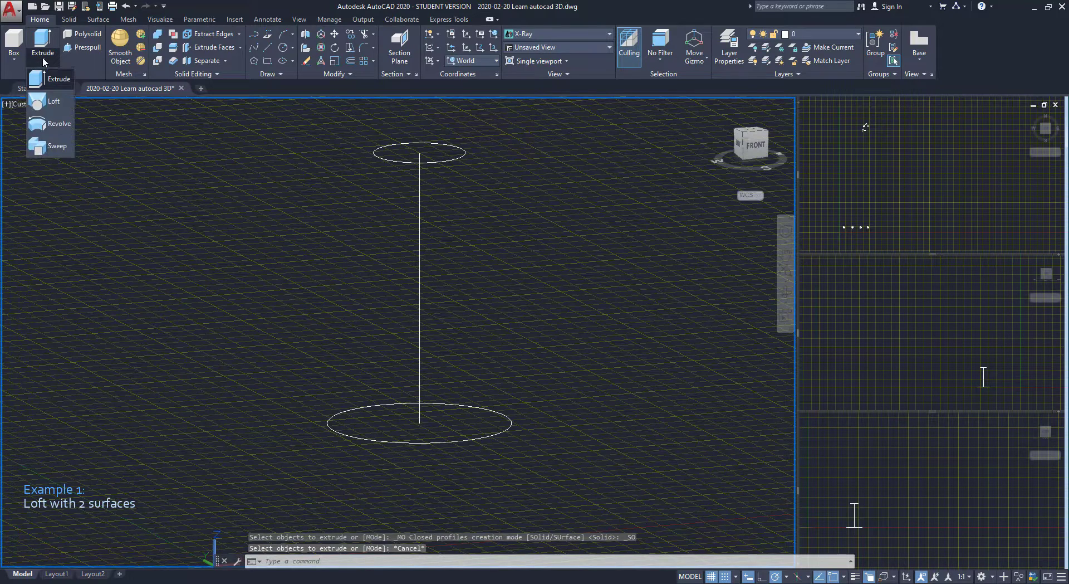
click(55, 103)
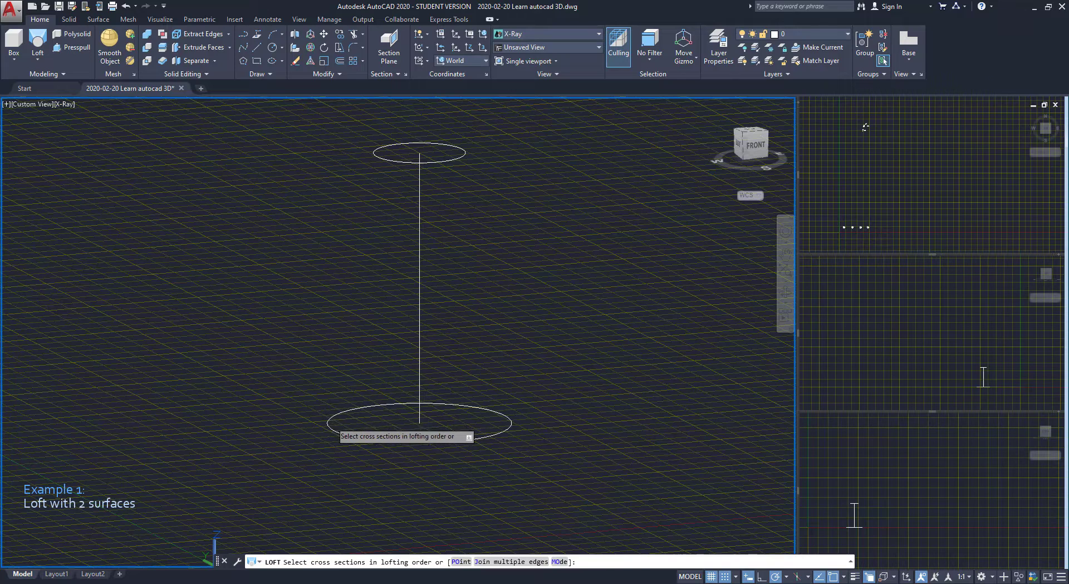
click(327, 418)
click(330, 418)
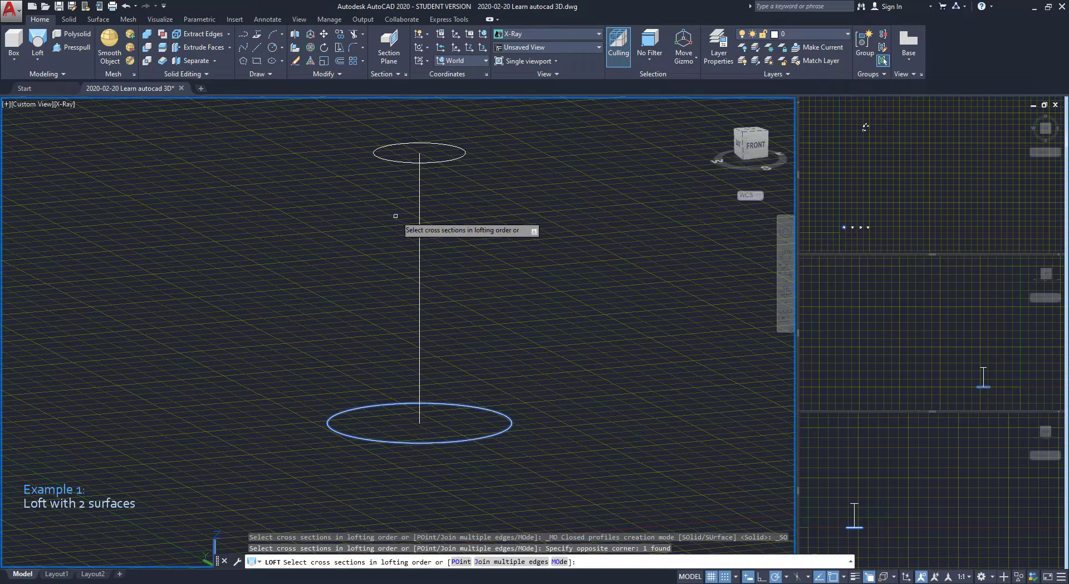
click(395, 160)
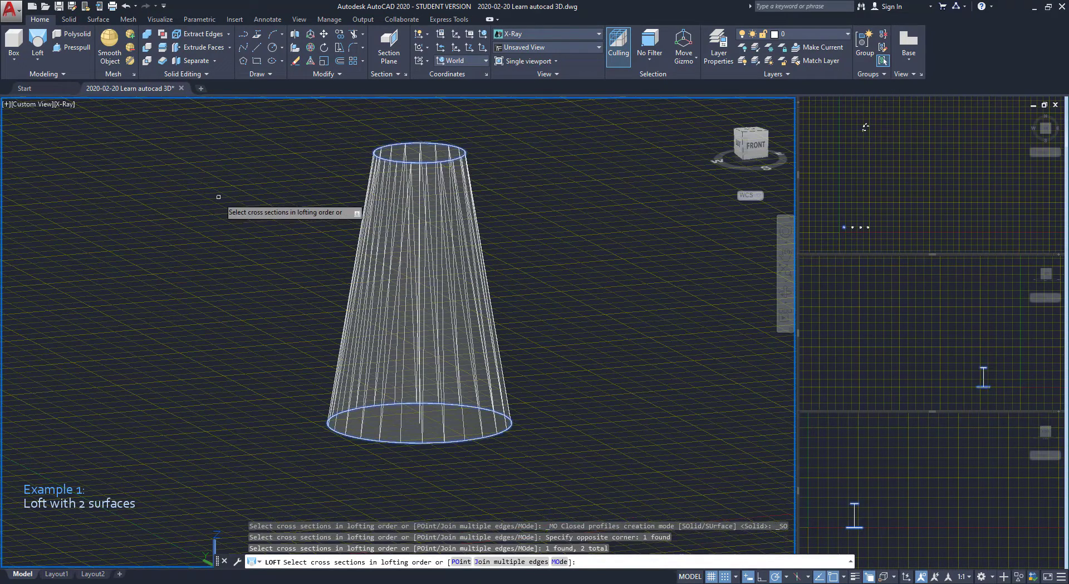
key(Return)
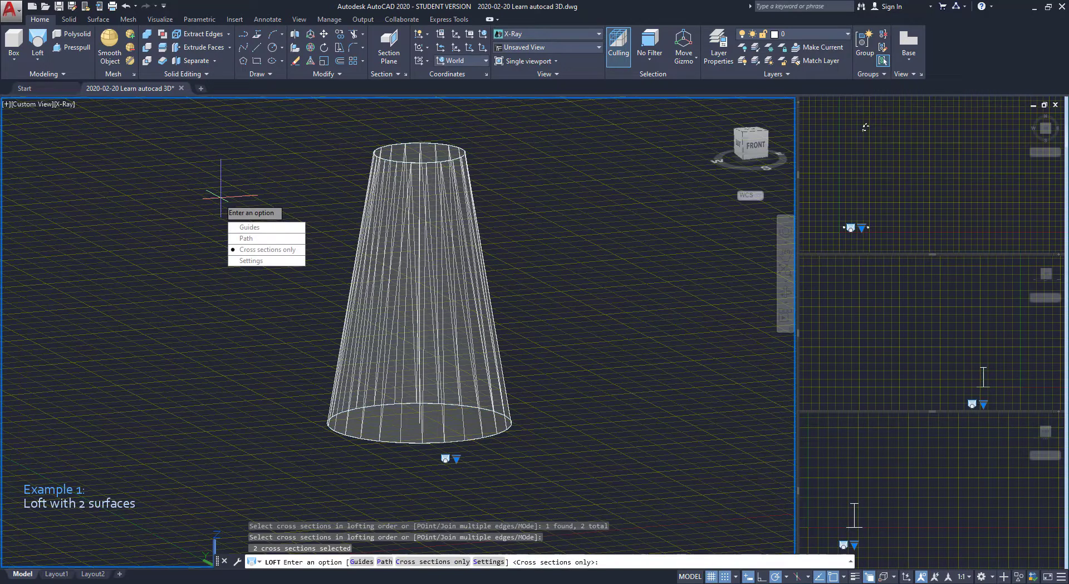
key(Return)
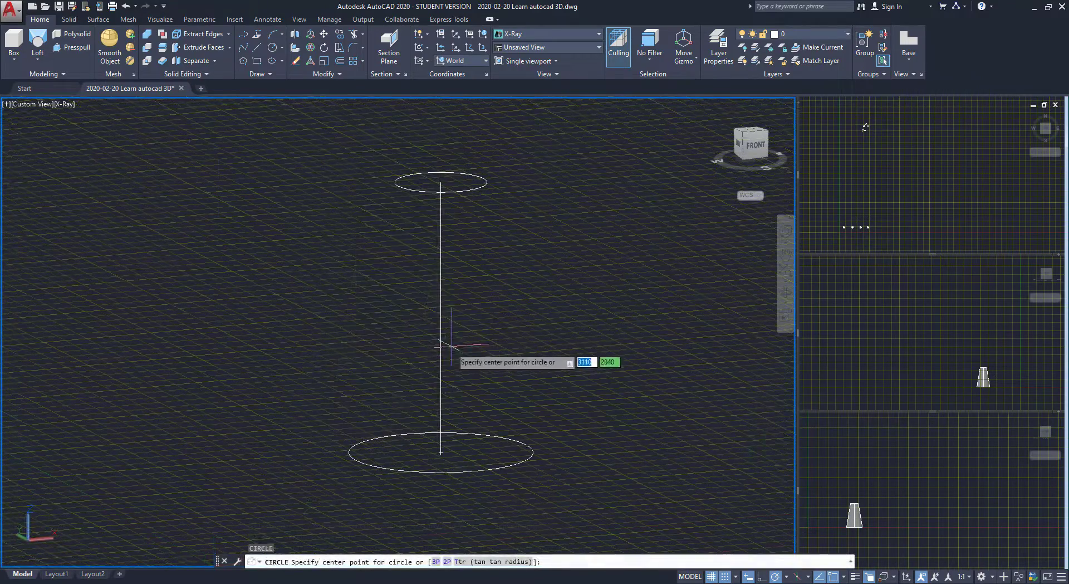
Add a wider circle at the line's midpoint, then loft bottom, middle and top circles
click(441, 317)
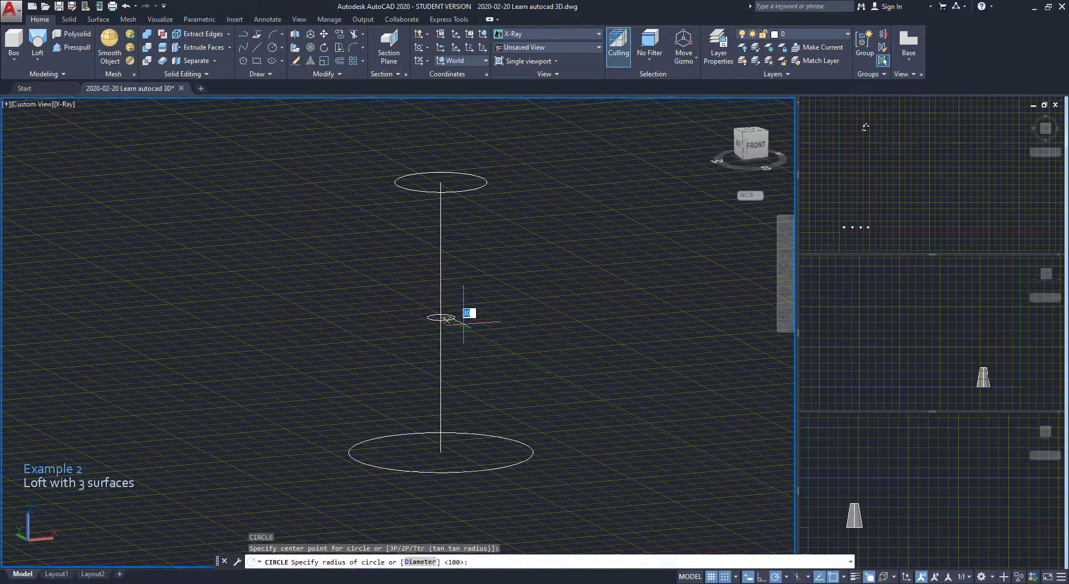
click(537, 315)
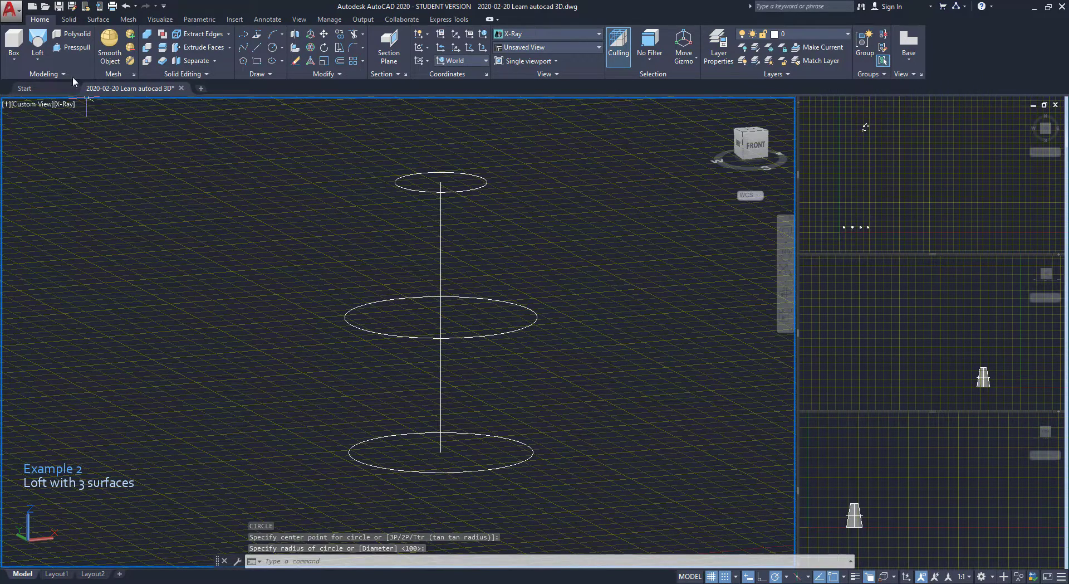
click(36, 39)
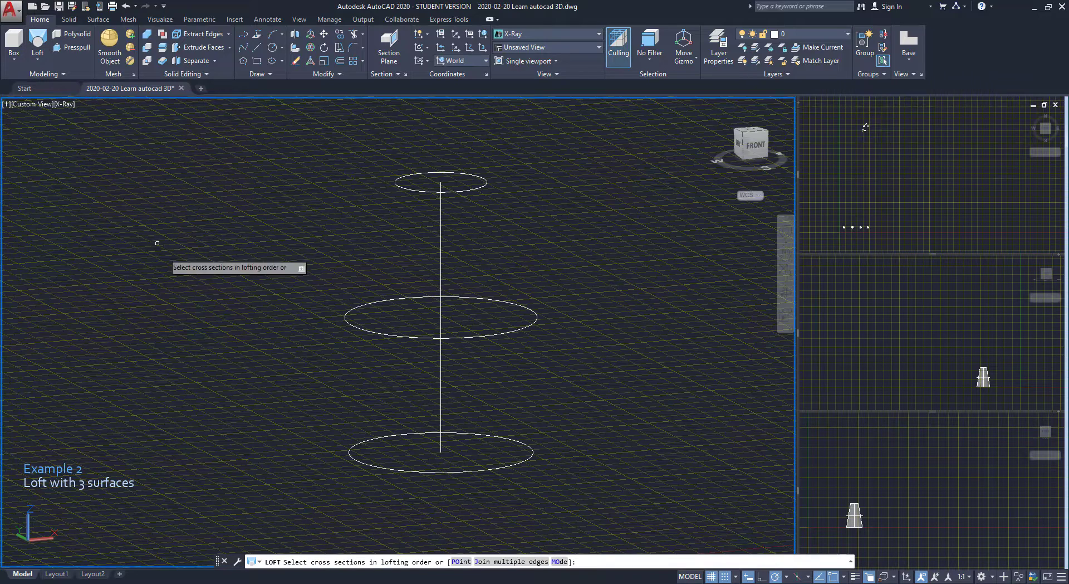
click(353, 446)
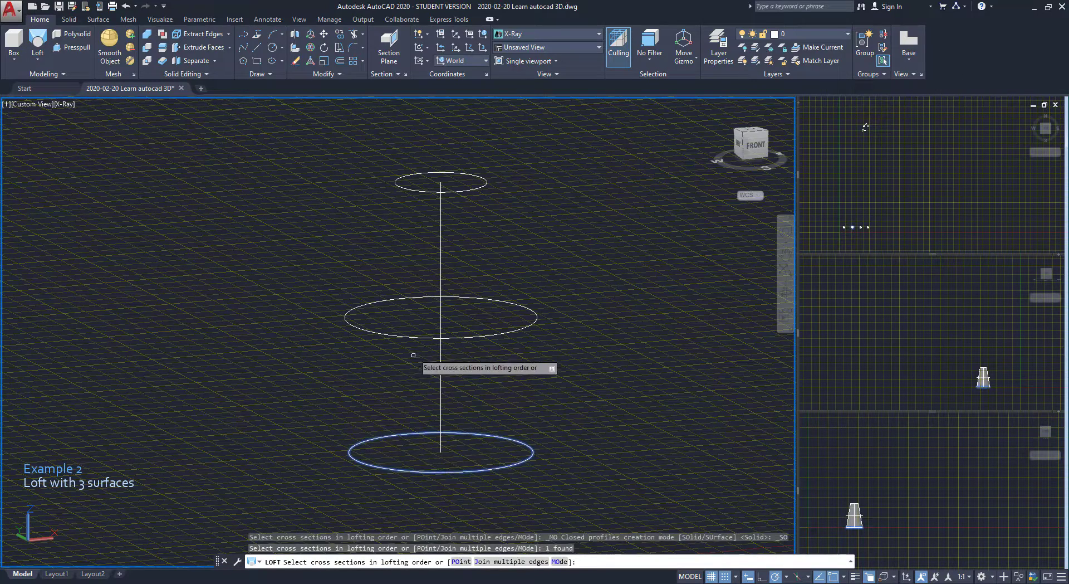
click(410, 337)
click(413, 190)
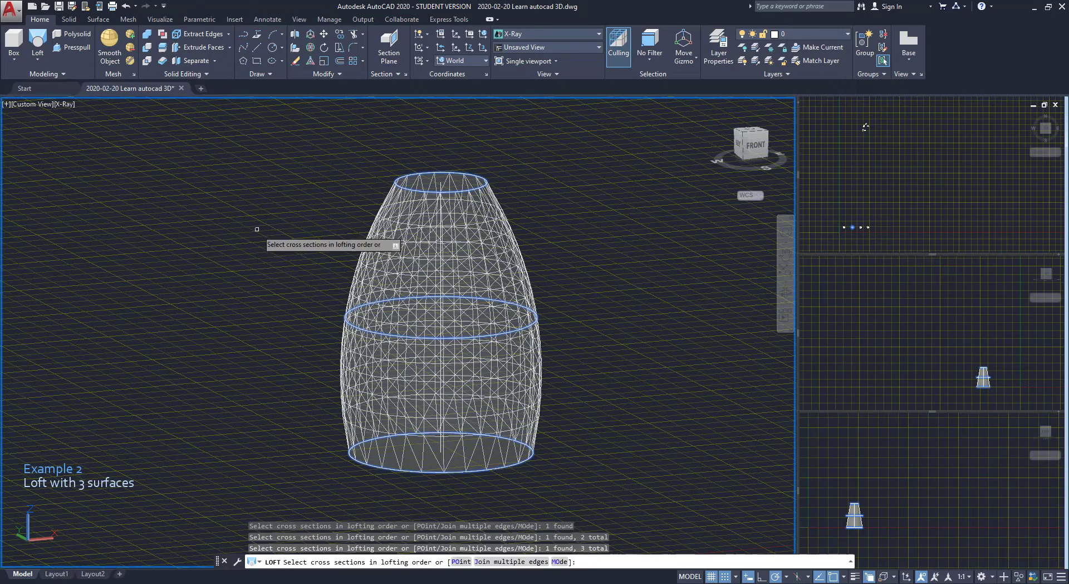
key(Return)
key(Return)
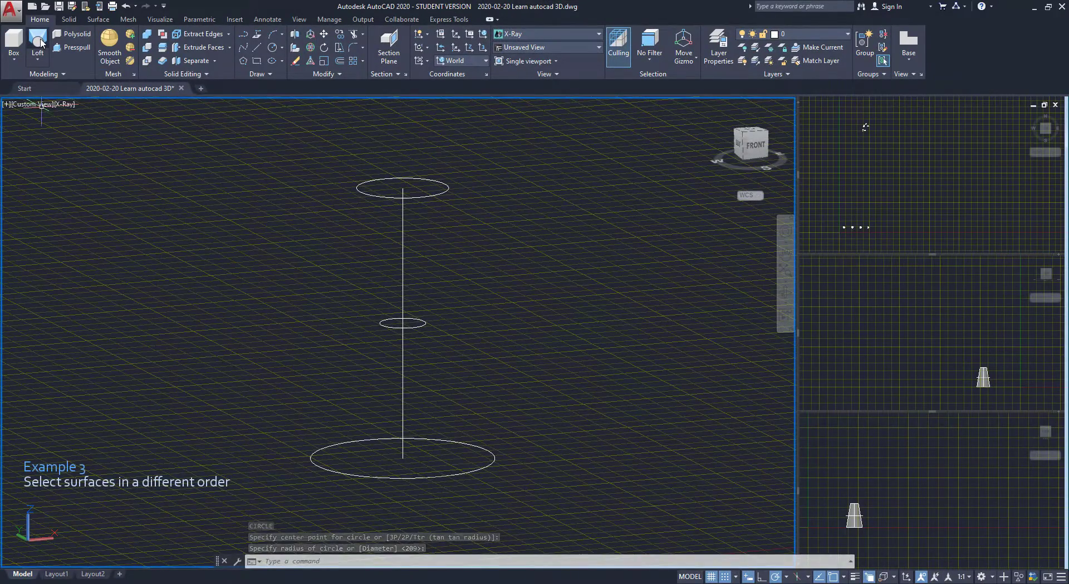
Loft the circles in bottom, top, middle order and orbit to view from above
click(39, 42)
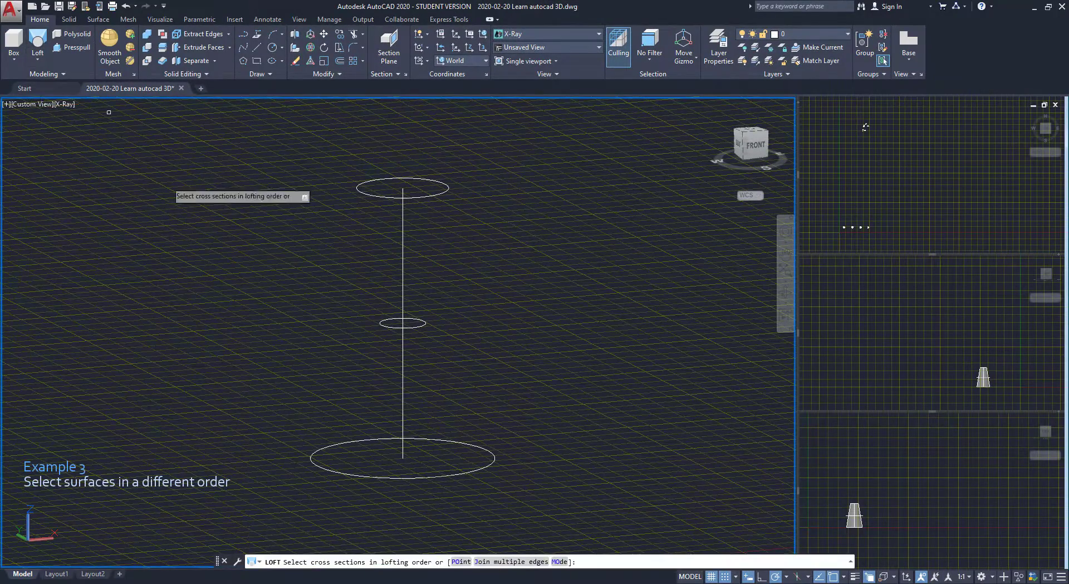
click(314, 452)
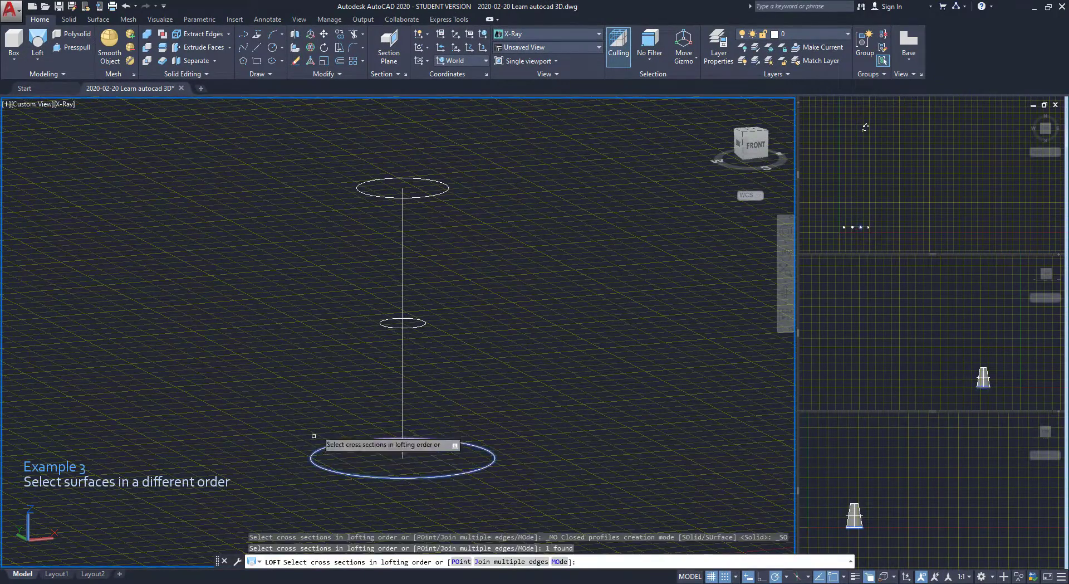
click(378, 197)
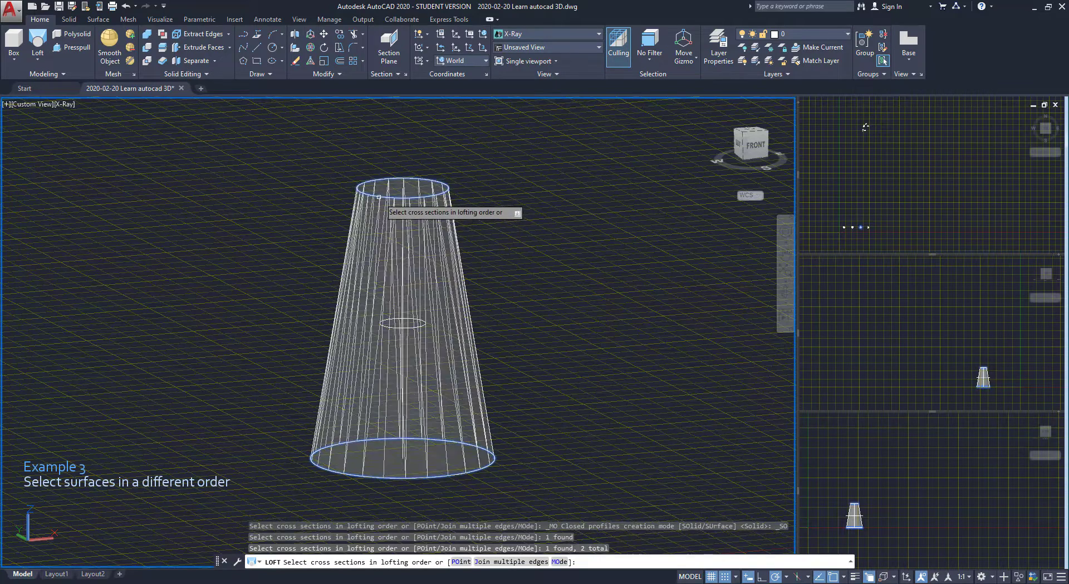
click(394, 324)
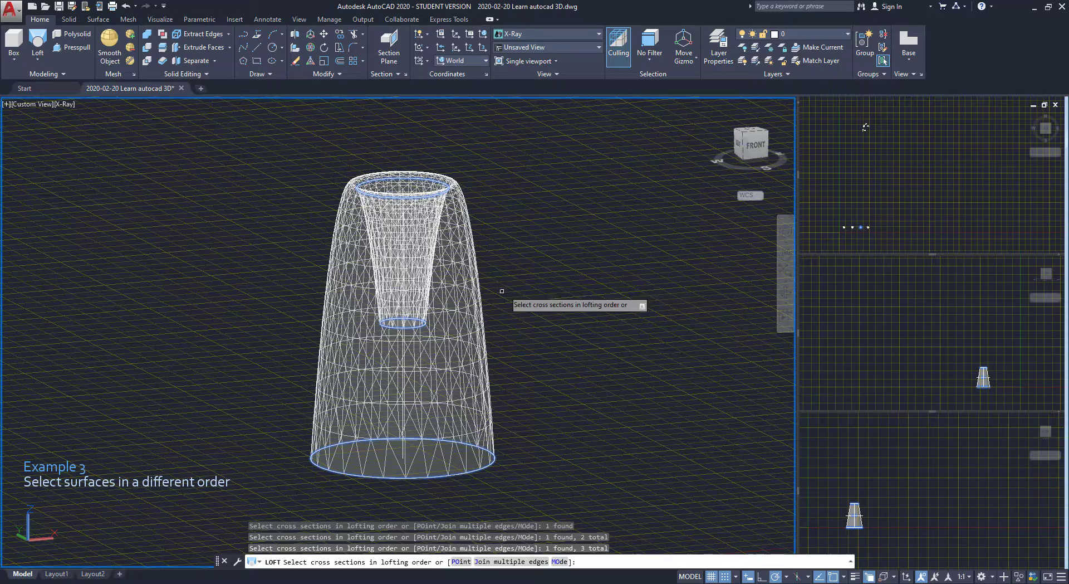
shift+middle_drag(527, 272, 549, 306)
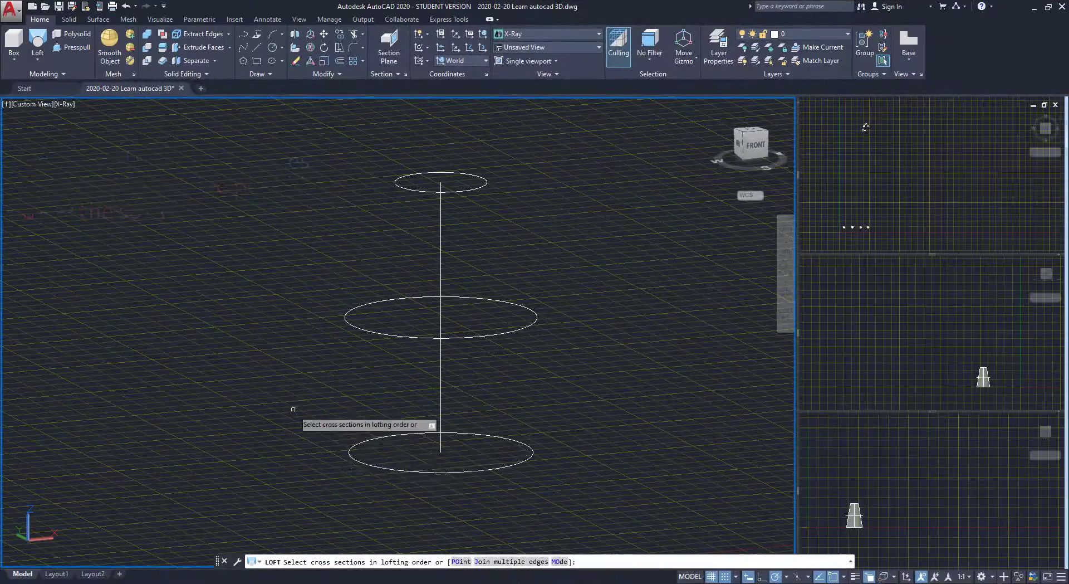
Pick the bottom, top, then wide middle circle as loft cross sections
click(349, 453)
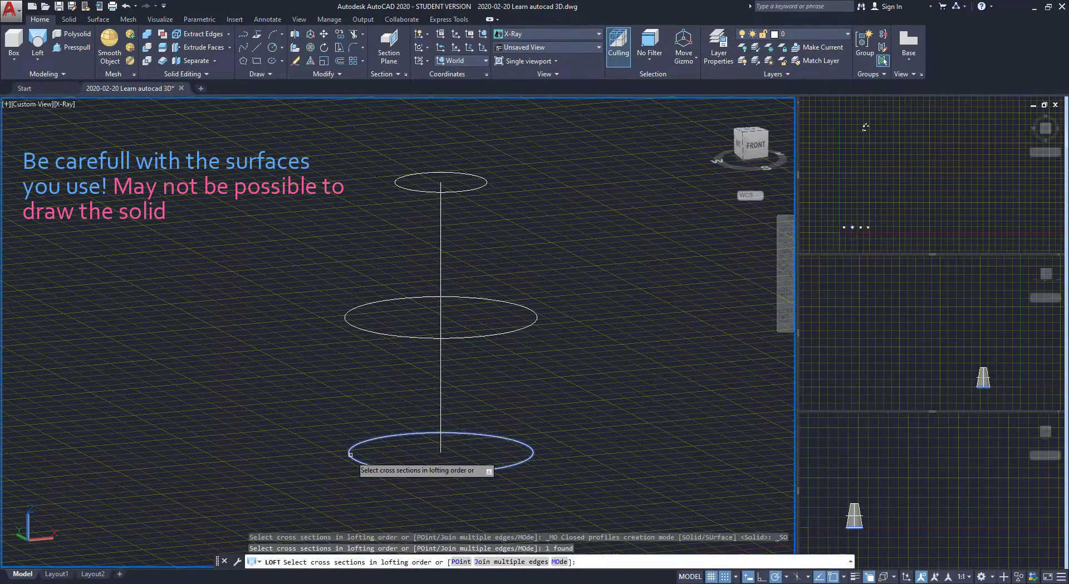
click(412, 190)
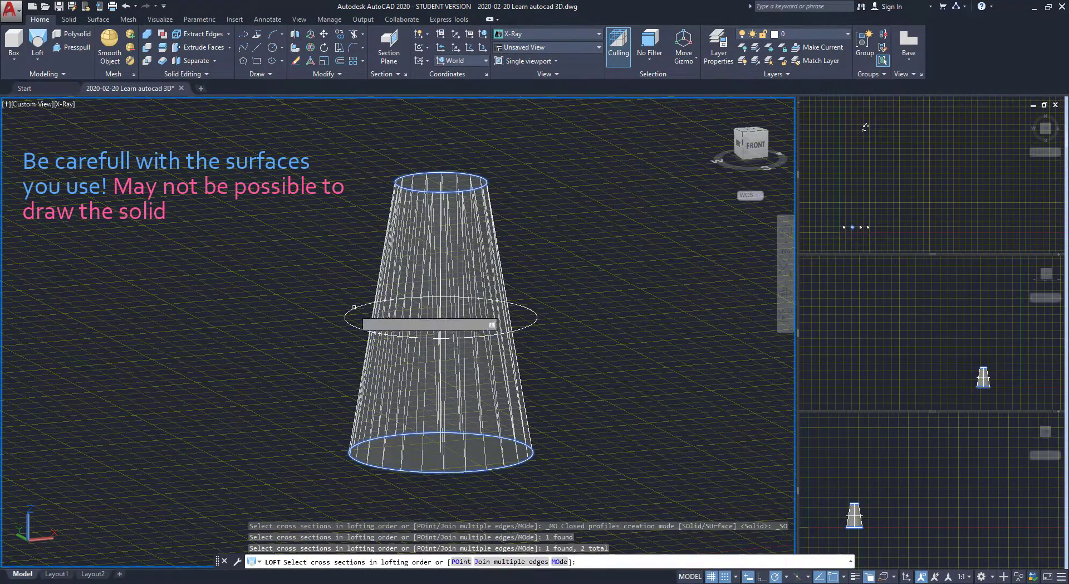
click(354, 308)
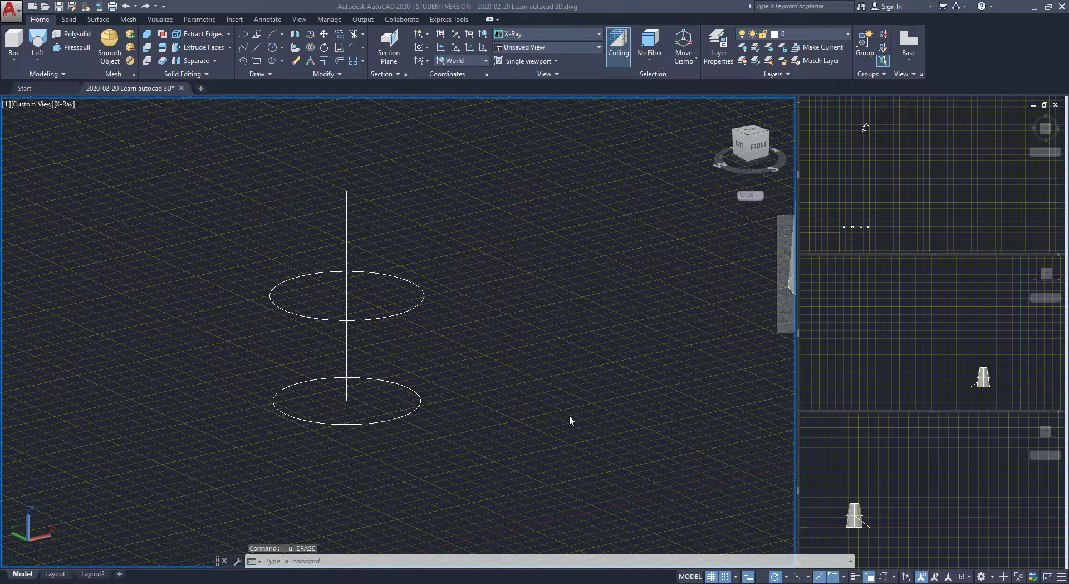
Loft the two circles to a point at the line's top end, cross sections only
click(523, 379)
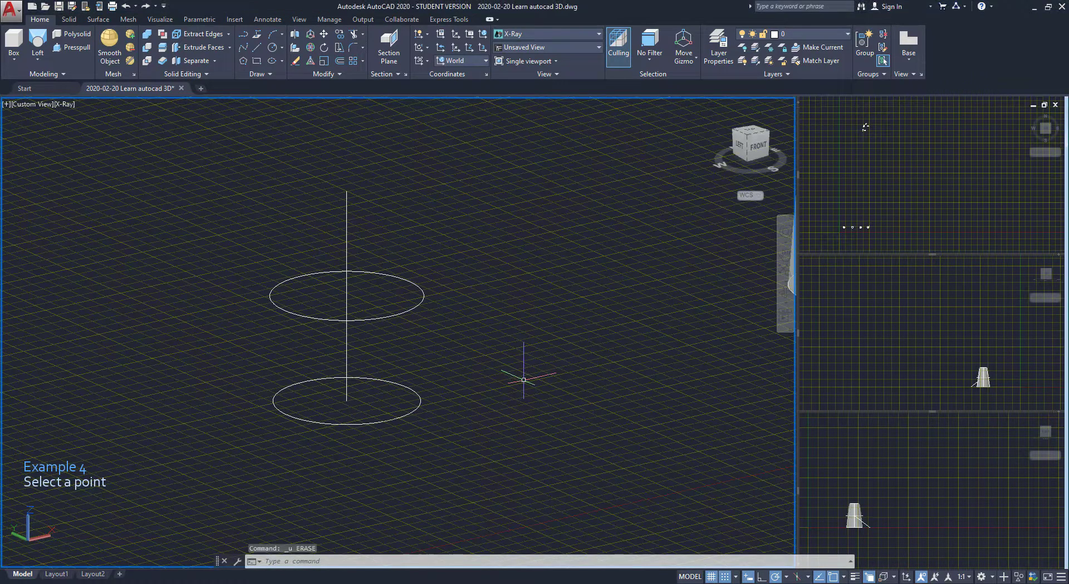
click(37, 41)
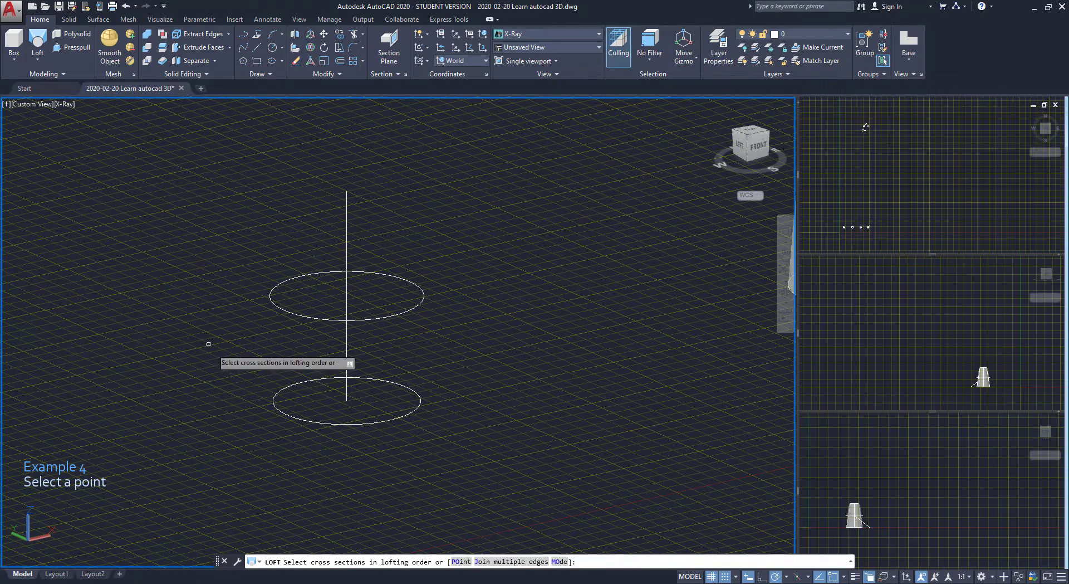
click(273, 398)
click(323, 318)
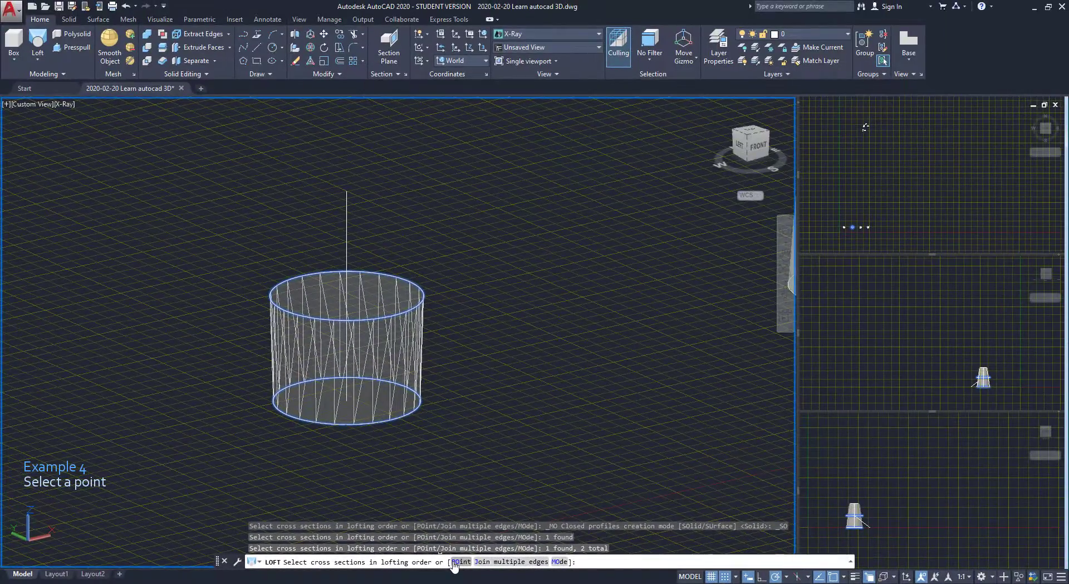
click(461, 561)
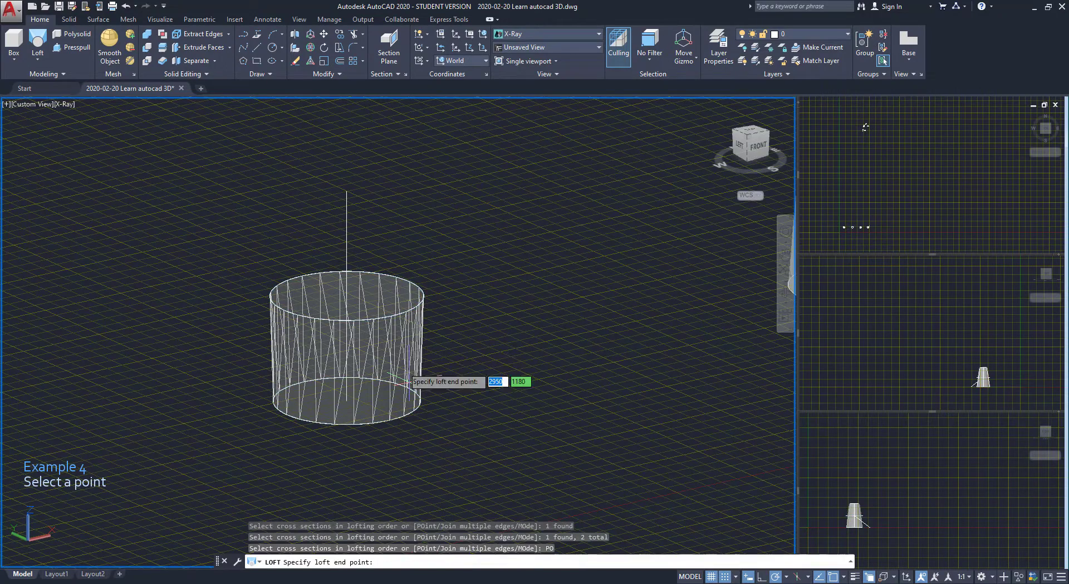
click(346, 191)
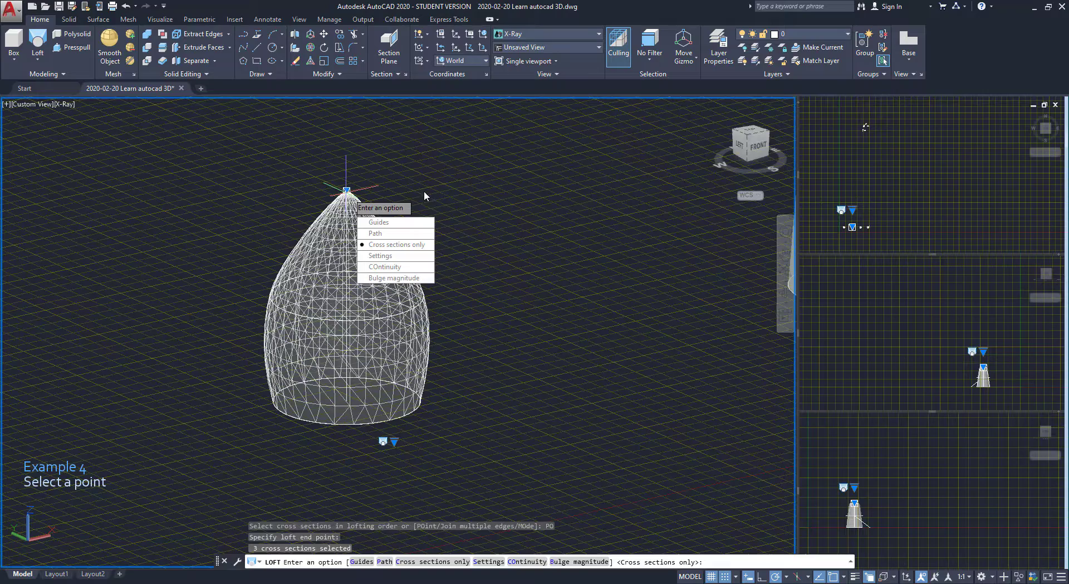
click(426, 246)
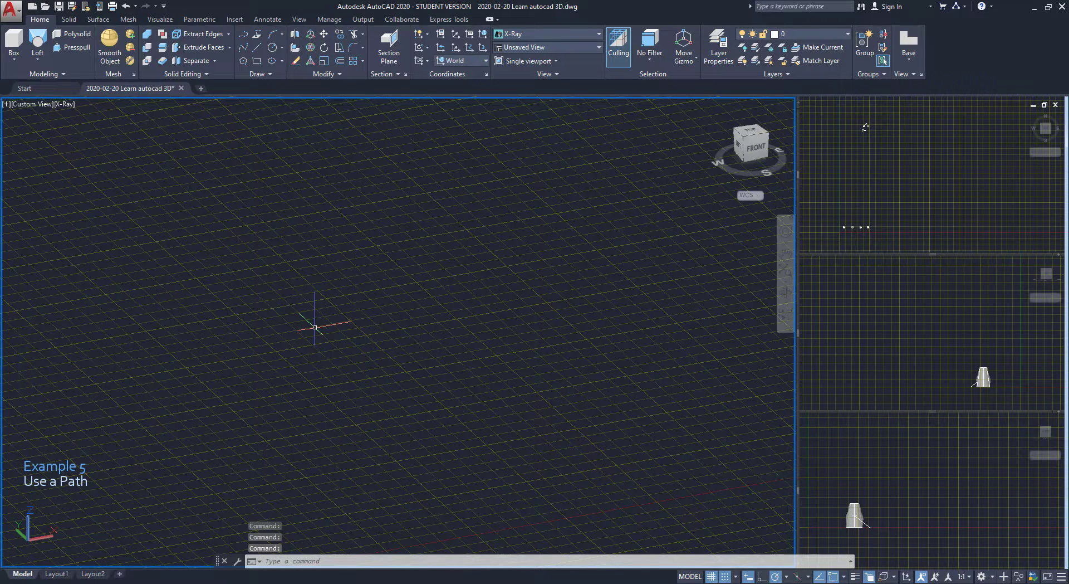
Draw a rectangle flat on the grid by two opposite corners, then check object snap modes
text(c)
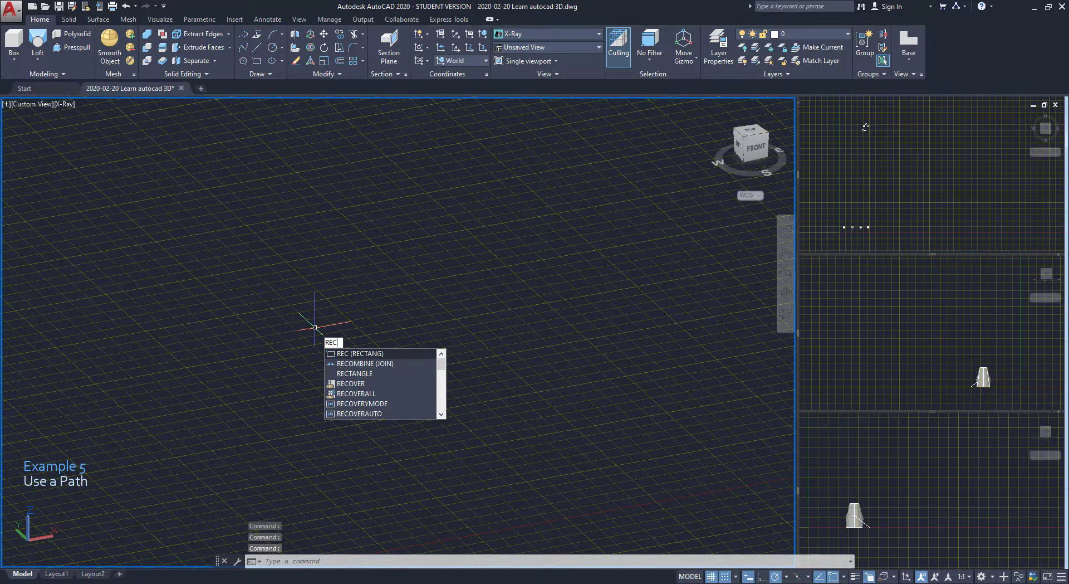
key(Return)
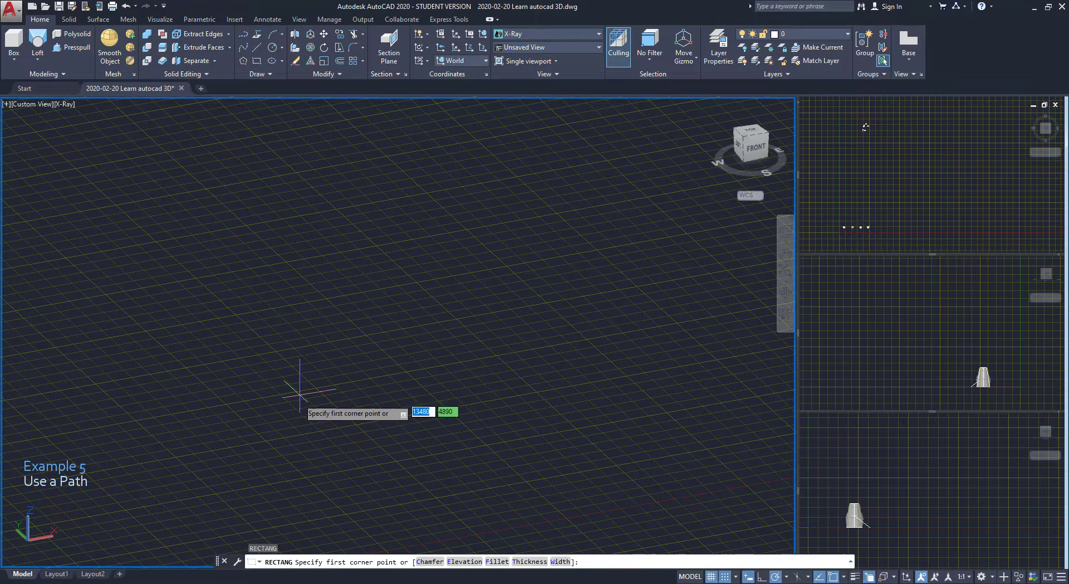
click(269, 415)
click(437, 267)
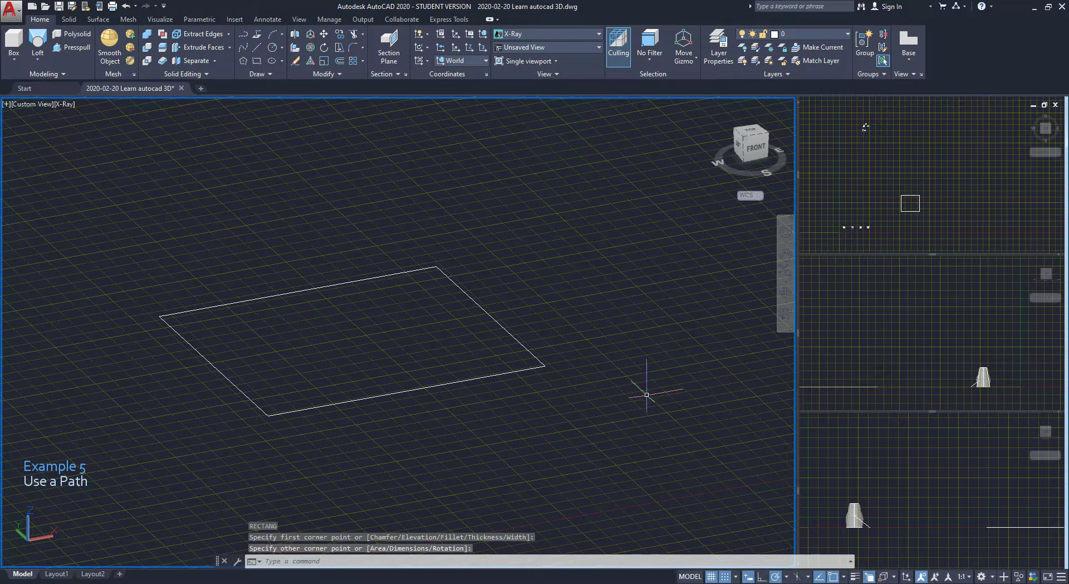
click(844, 577)
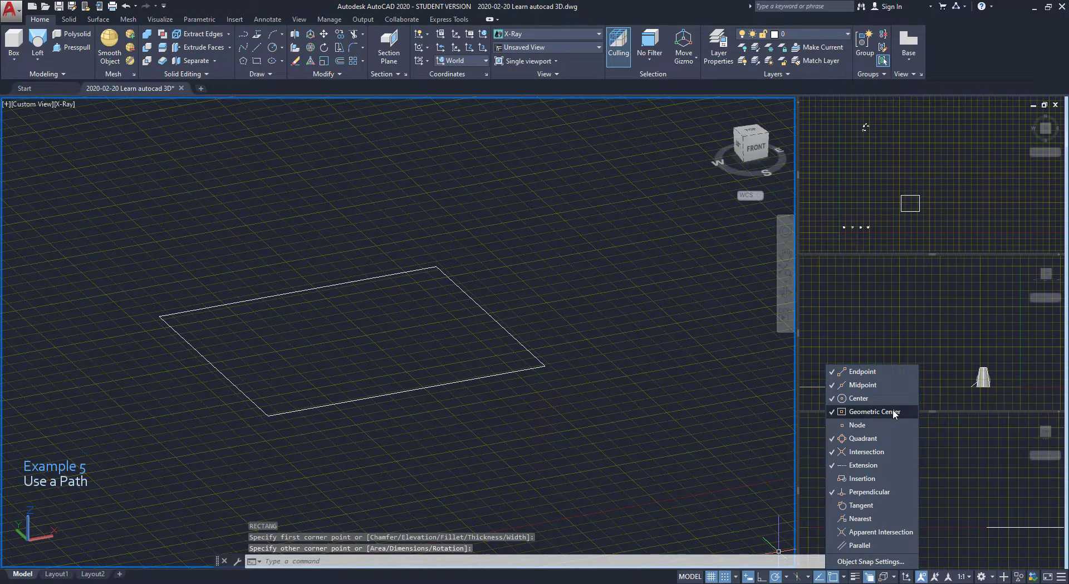
click(714, 425)
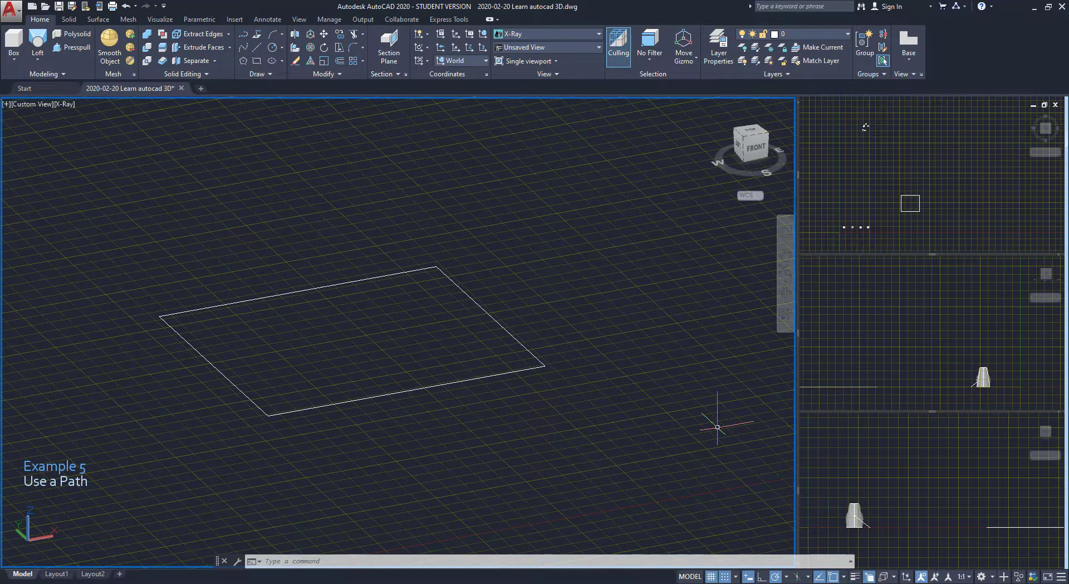
Move the UCS origin to the rectangle's centre and point its Y axis straight up
click(28, 540)
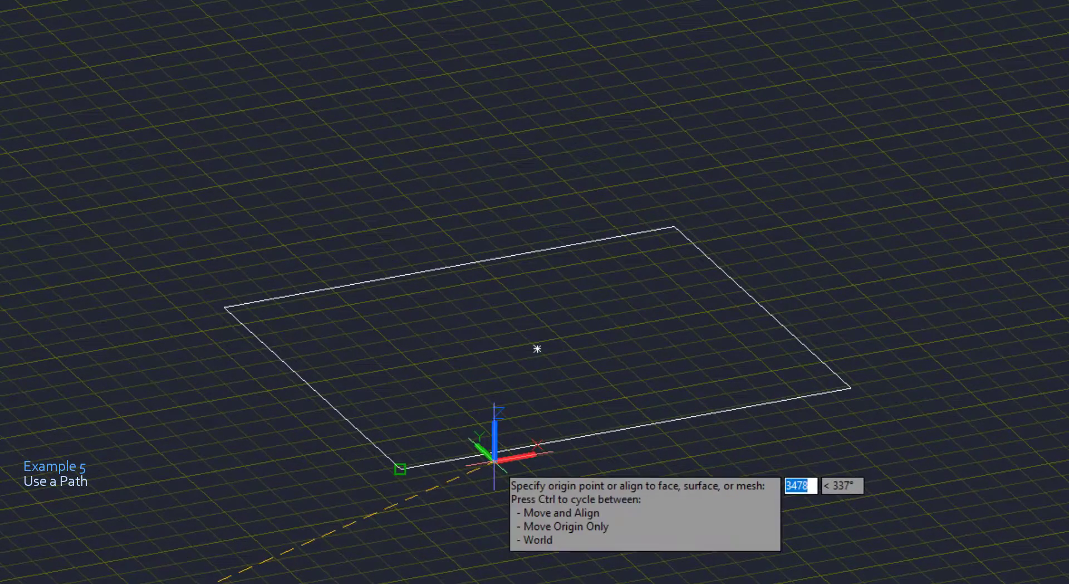
click(537, 348)
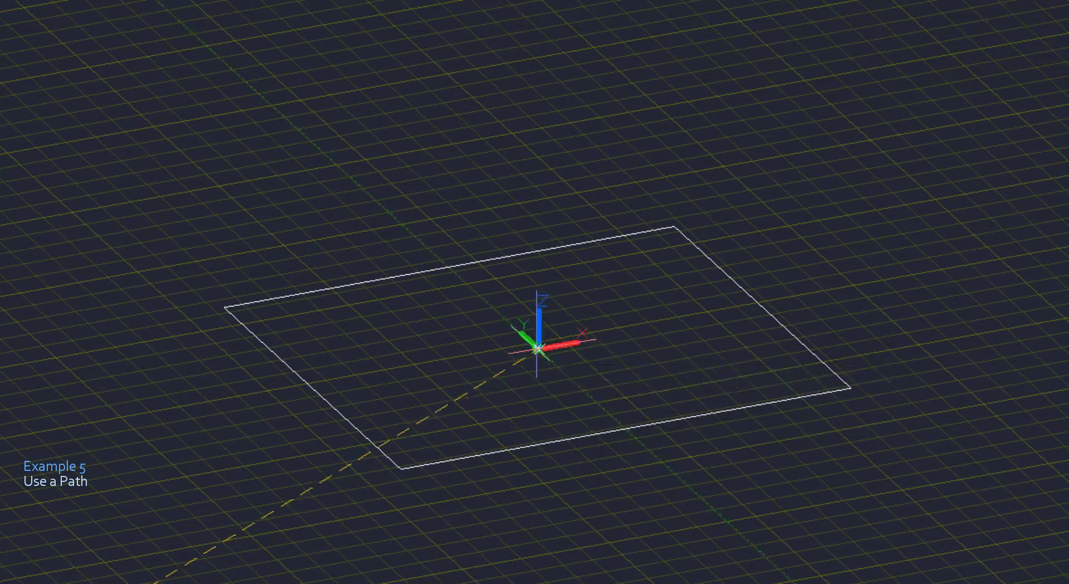
mouse_move(537, 349)
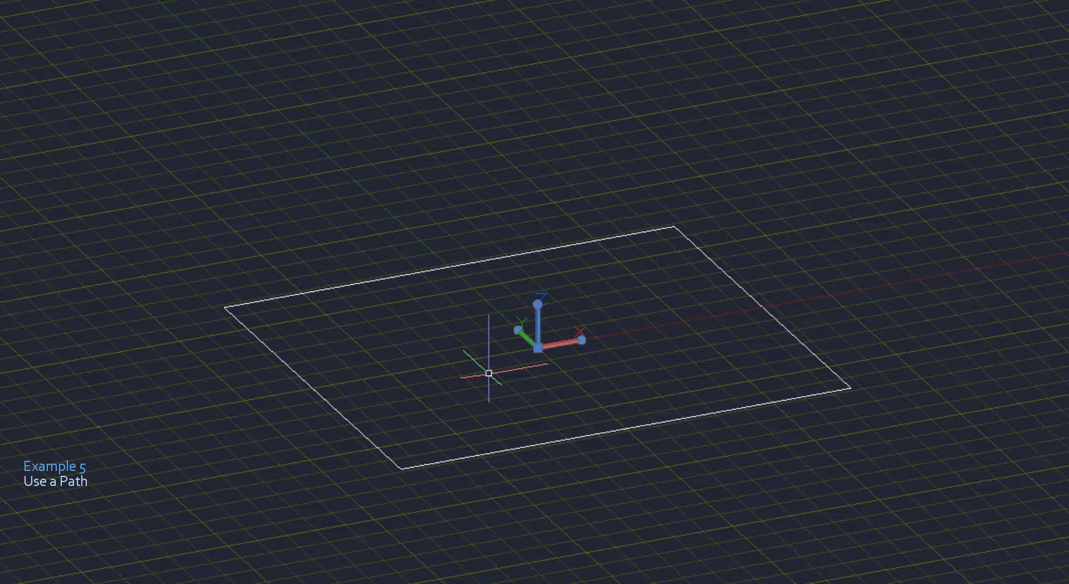
click(513, 326)
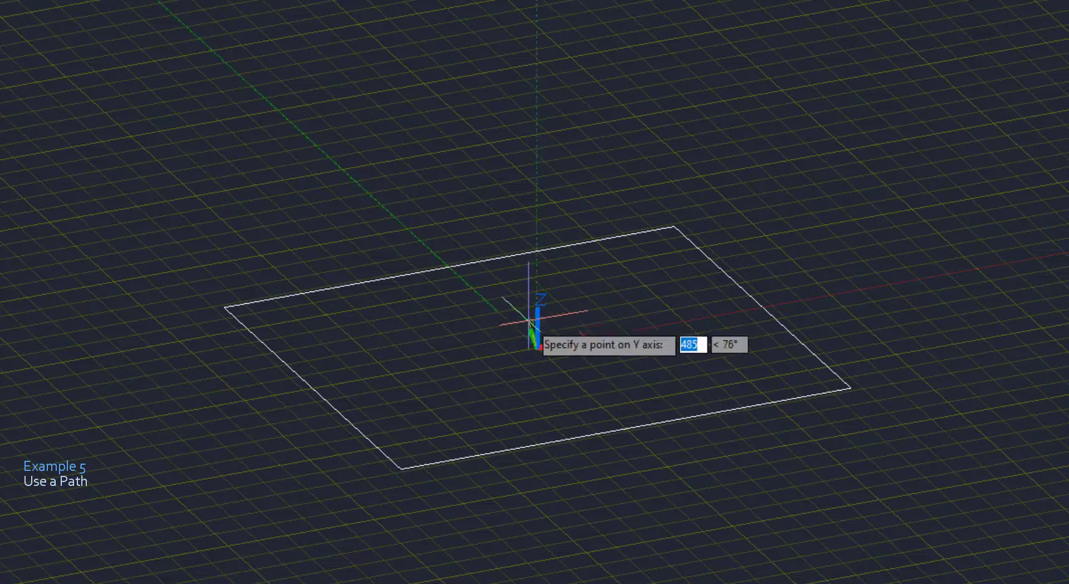
click(537, 263)
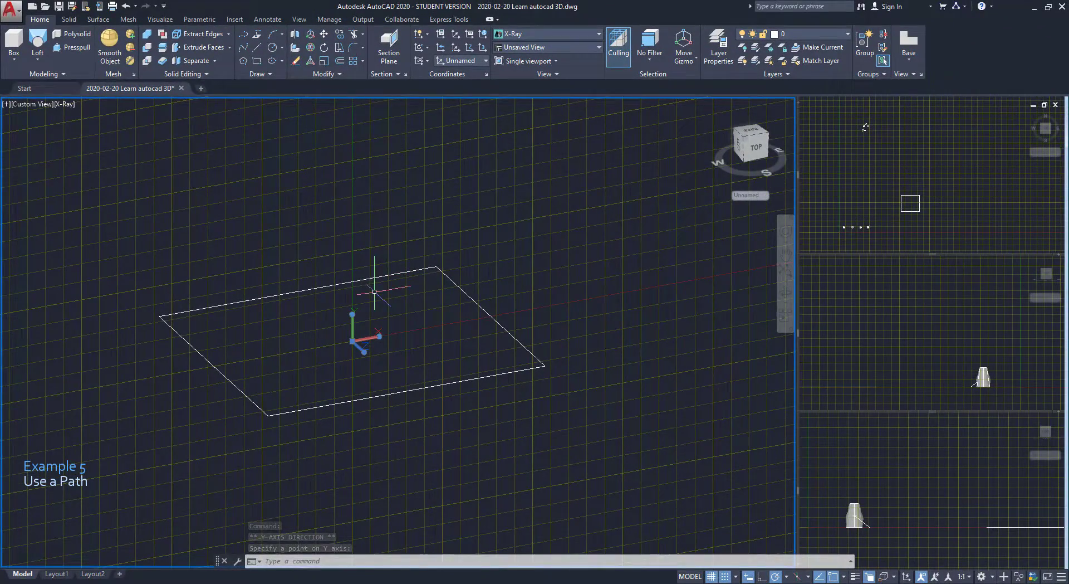
Start a spline at the rectangle's centre with a second point above it
key(Escape)
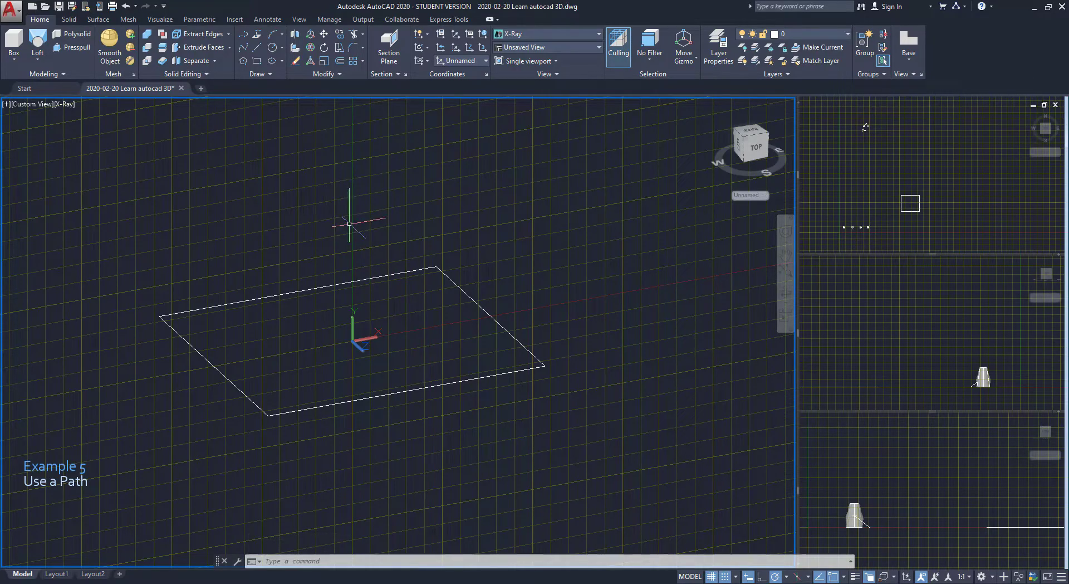
click(243, 47)
click(352, 338)
scroll(352, 338, up, 2)
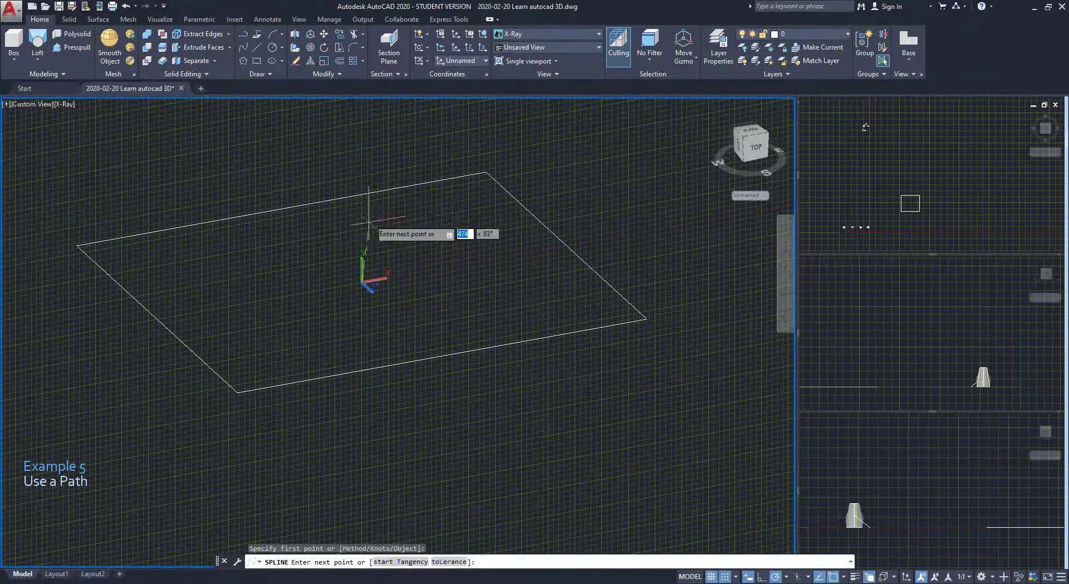
middle_drag(369, 221, 356, 289)
click(334, 206)
Add spline points curving up and right to a vertical end, and finish the spline
scroll(334, 206, down, 3)
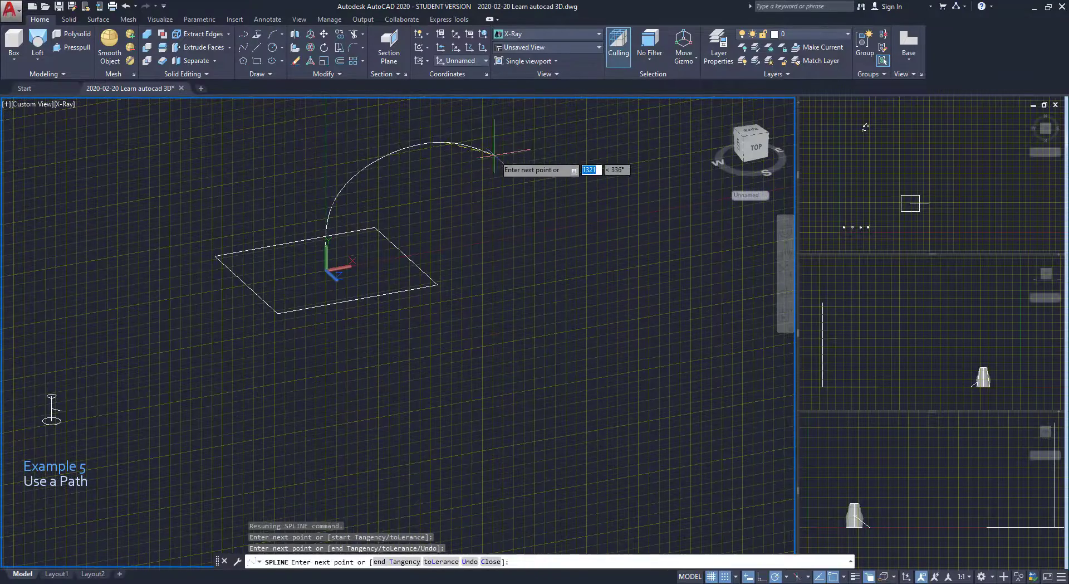
scroll(494, 153, down, 2)
middle_drag(494, 153, 382, 310)
scroll(448, 301, up, 2)
click(506, 222)
click(499, 150)
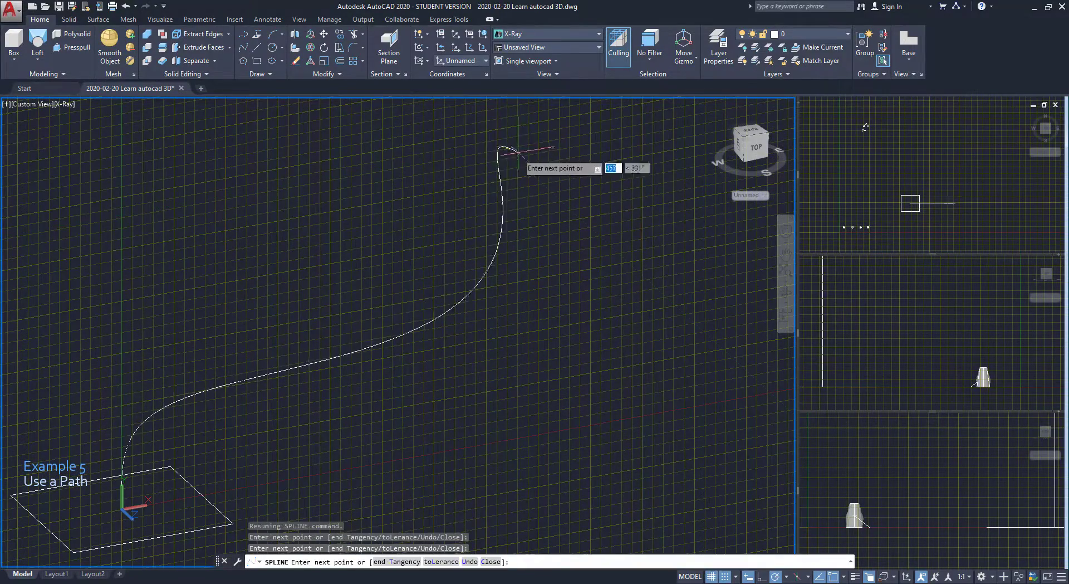
click(503, 147)
key(Return)
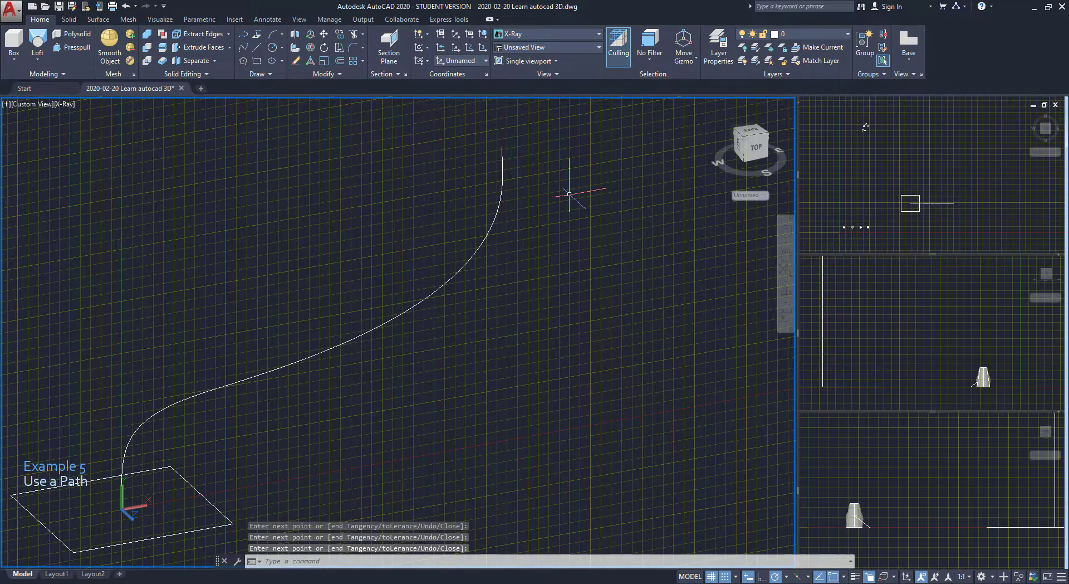
middle_drag(569, 194, 540, 275)
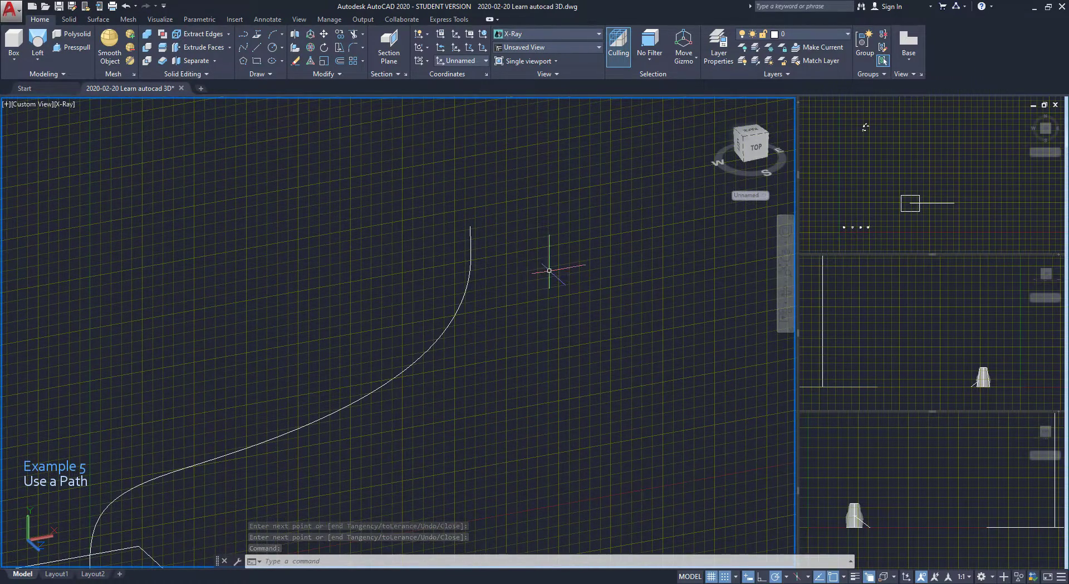
Reset the UCS to World and draw a circle centred on the spline's top endpoint
click(472, 63)
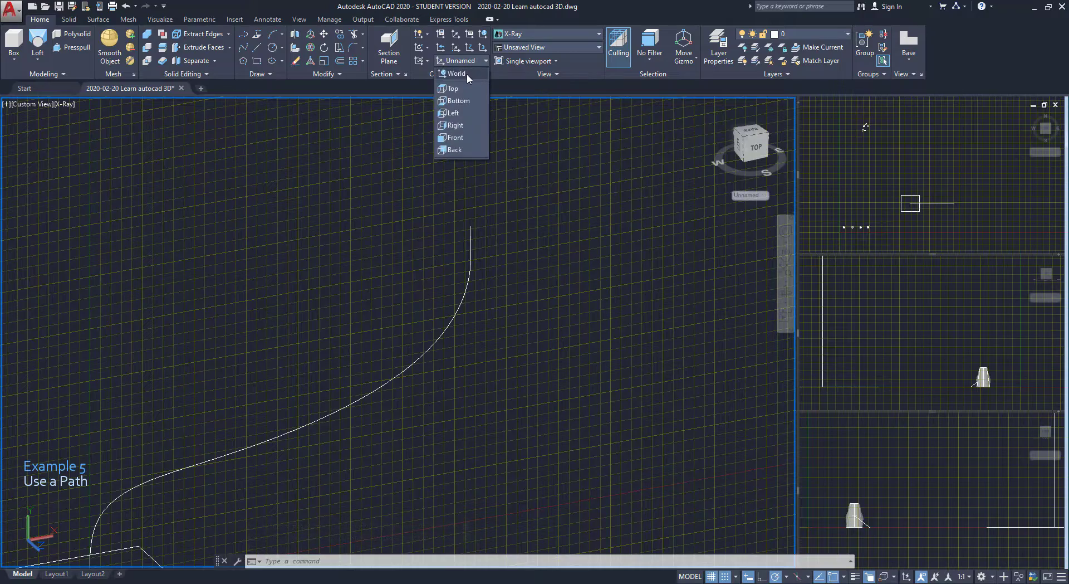
click(458, 73)
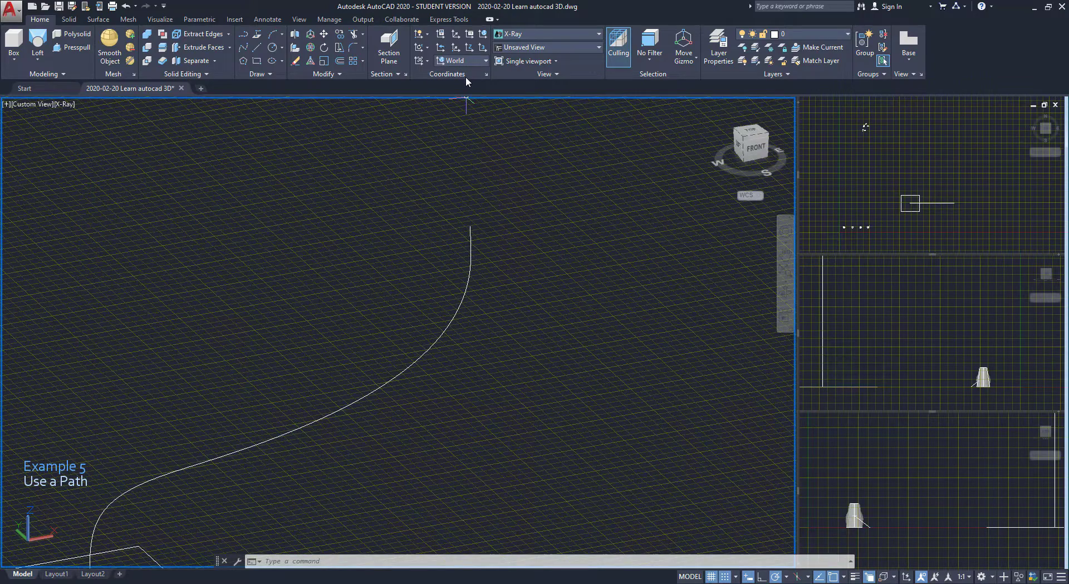
text(c)
key(Return)
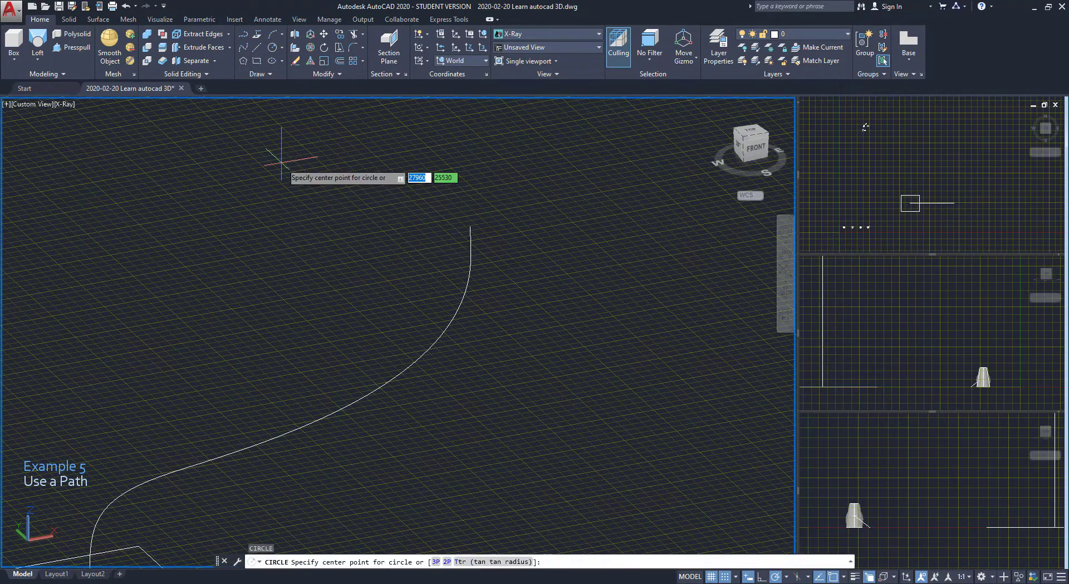
click(470, 226)
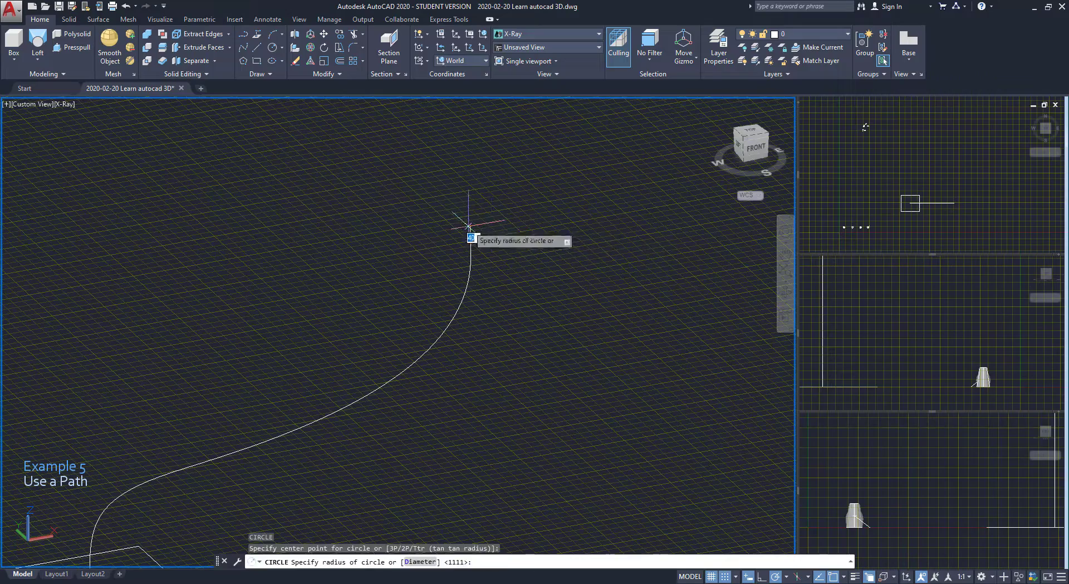
click(497, 222)
shift+middle_drag(626, 308, 596, 318)
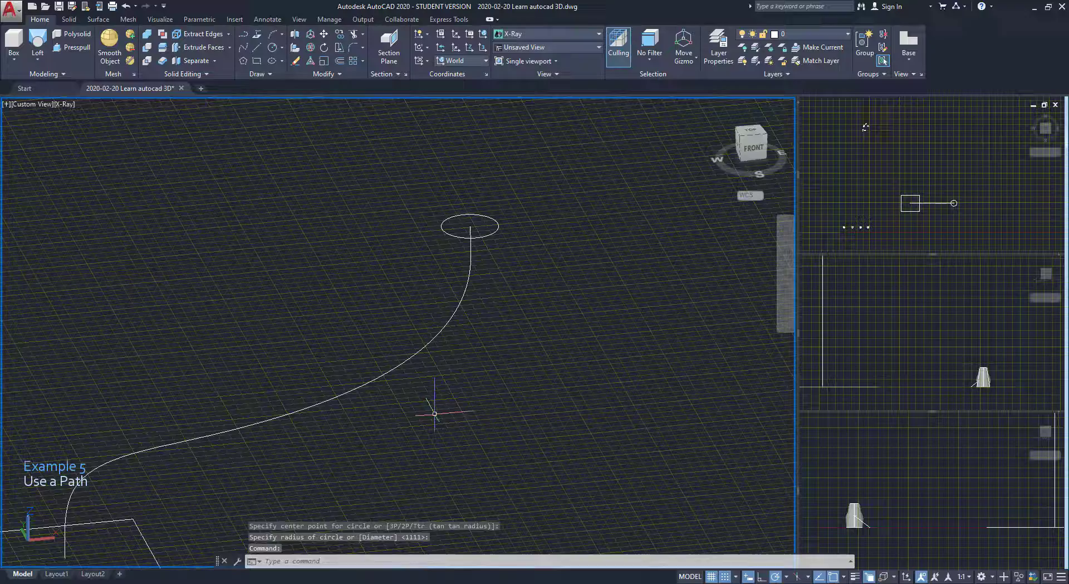
middle_drag(435, 413, 519, 349)
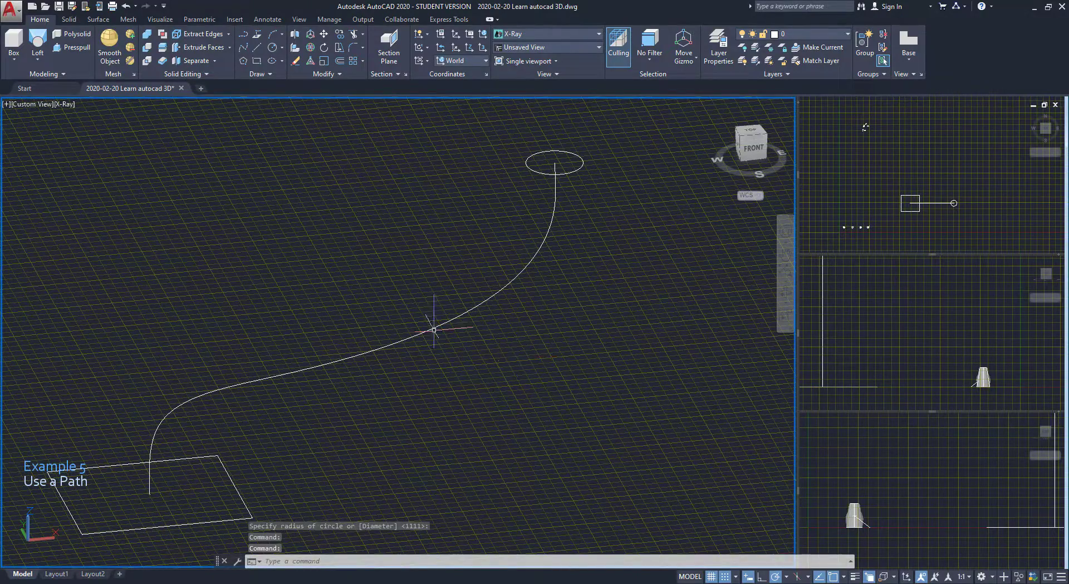
Loft from the rectangle to the circle, using the spline as the path
click(37, 41)
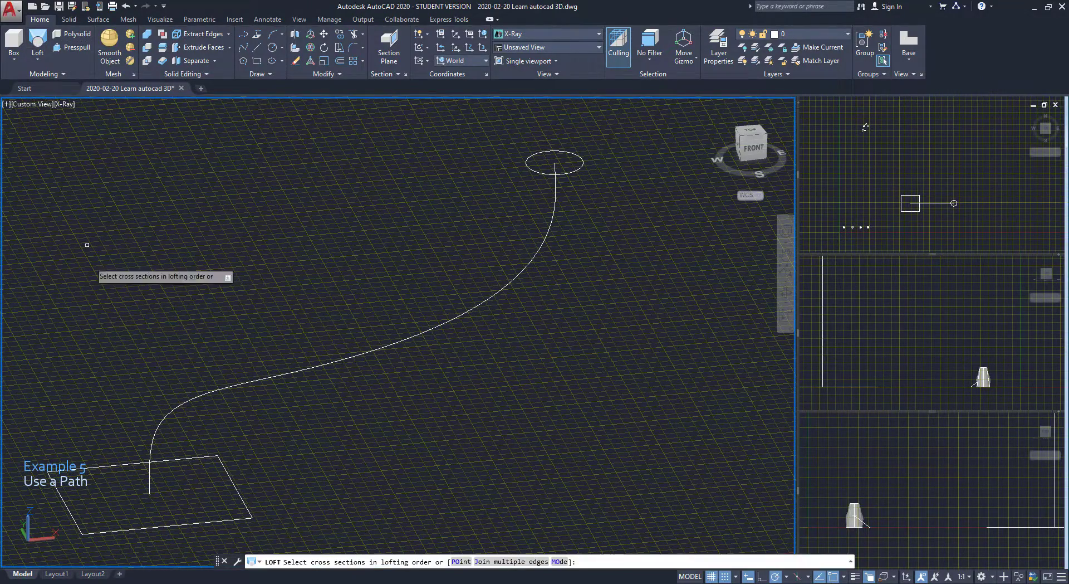
click(69, 469)
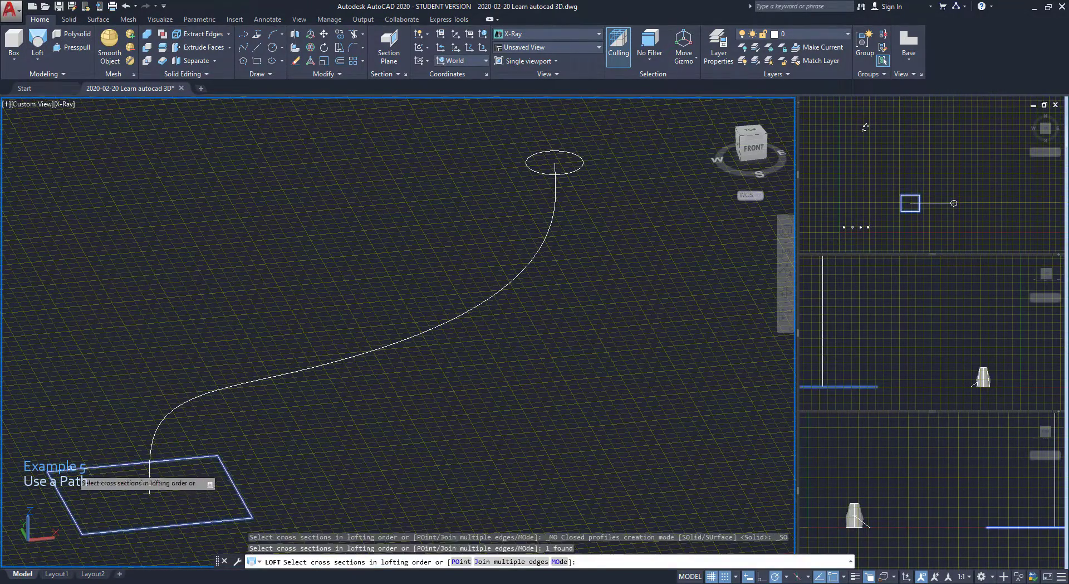
click(567, 172)
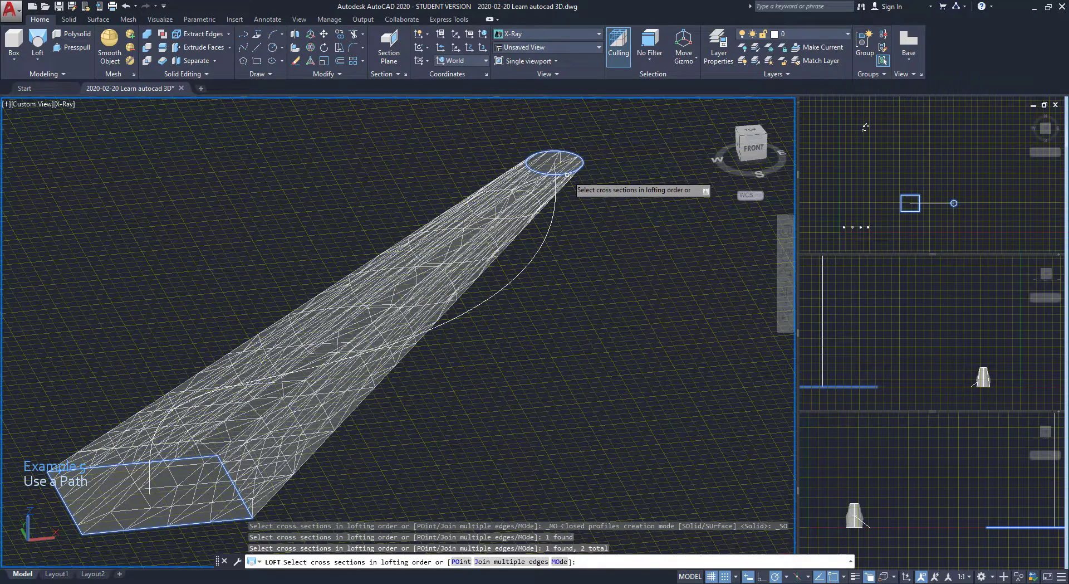
key(Return)
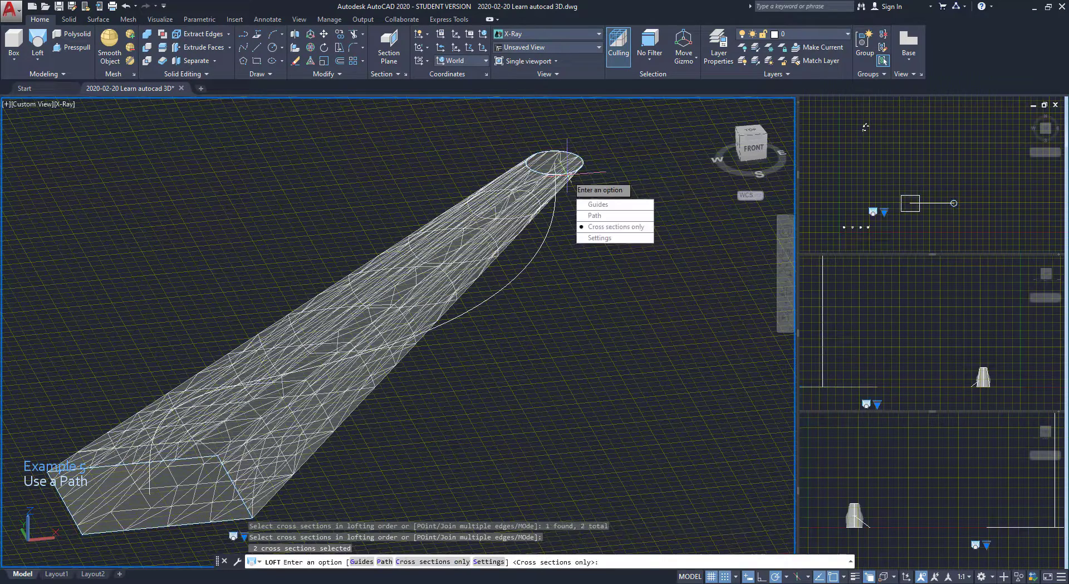
click(595, 215)
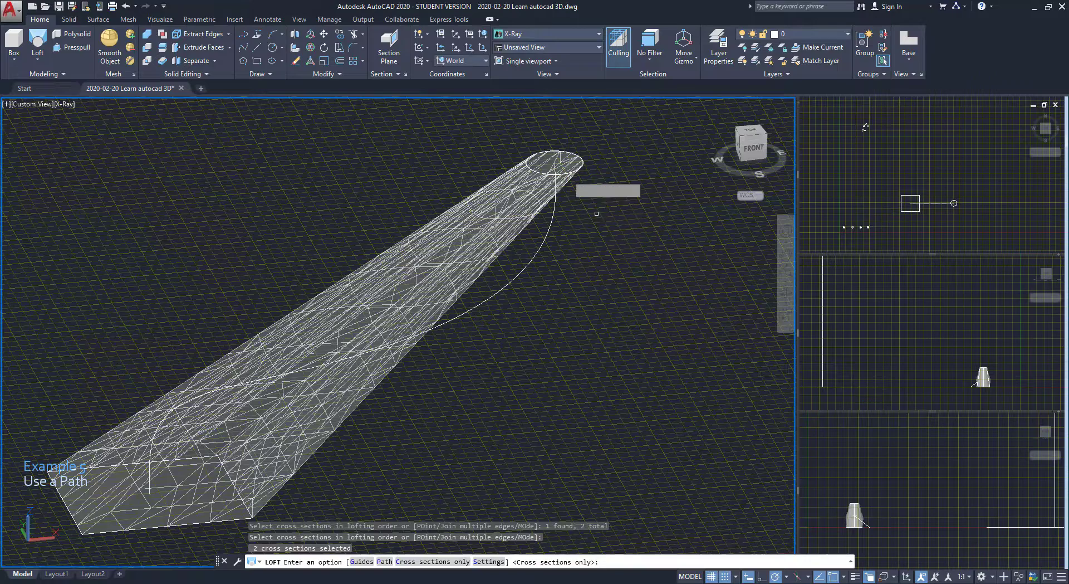
click(554, 212)
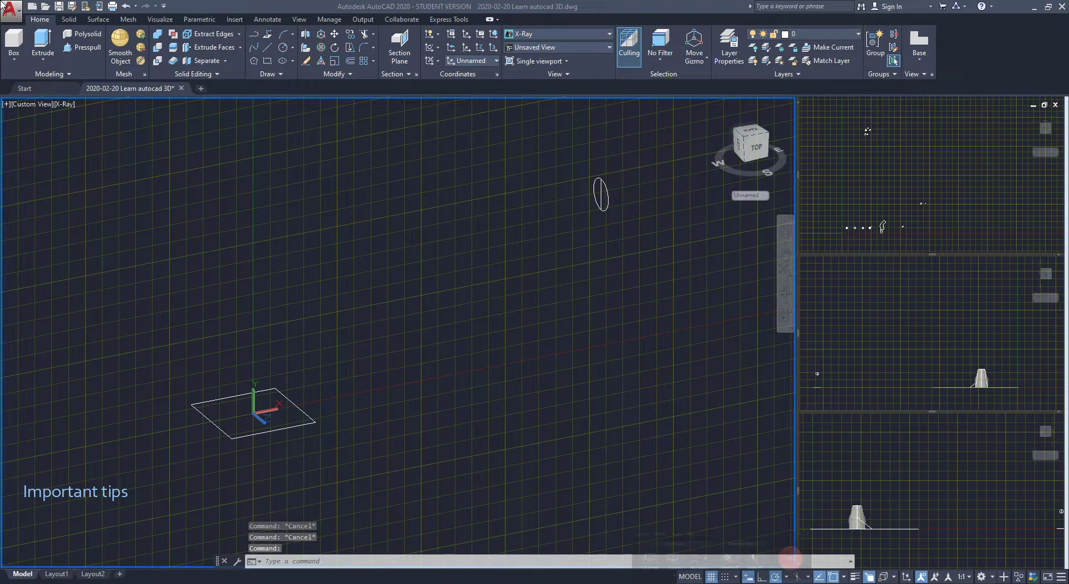
Draw a polyline from the rectangle's centre through three bends to the tilted circle's centre
click(462, 384)
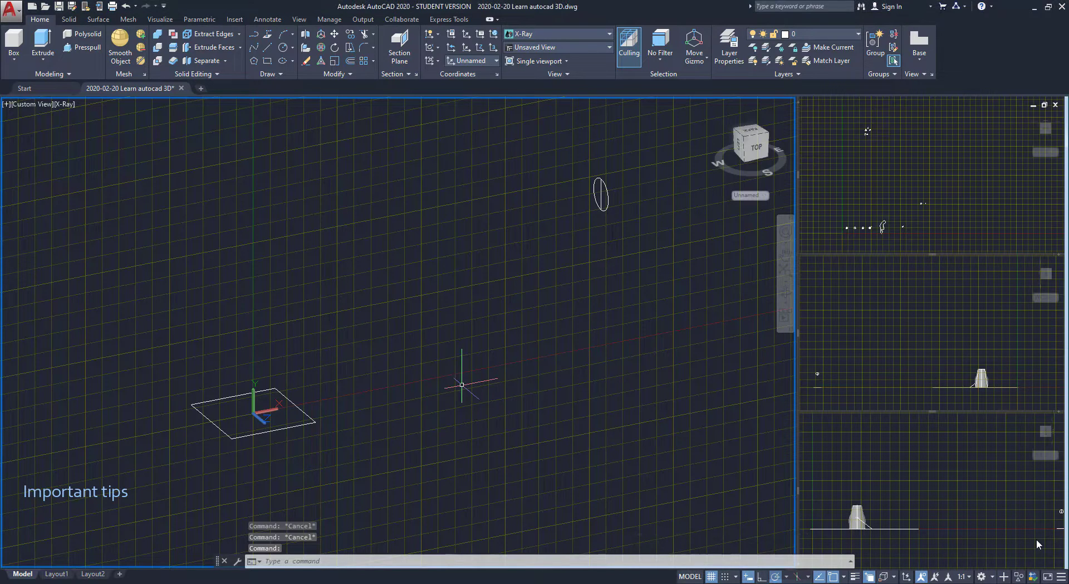
text(pl)
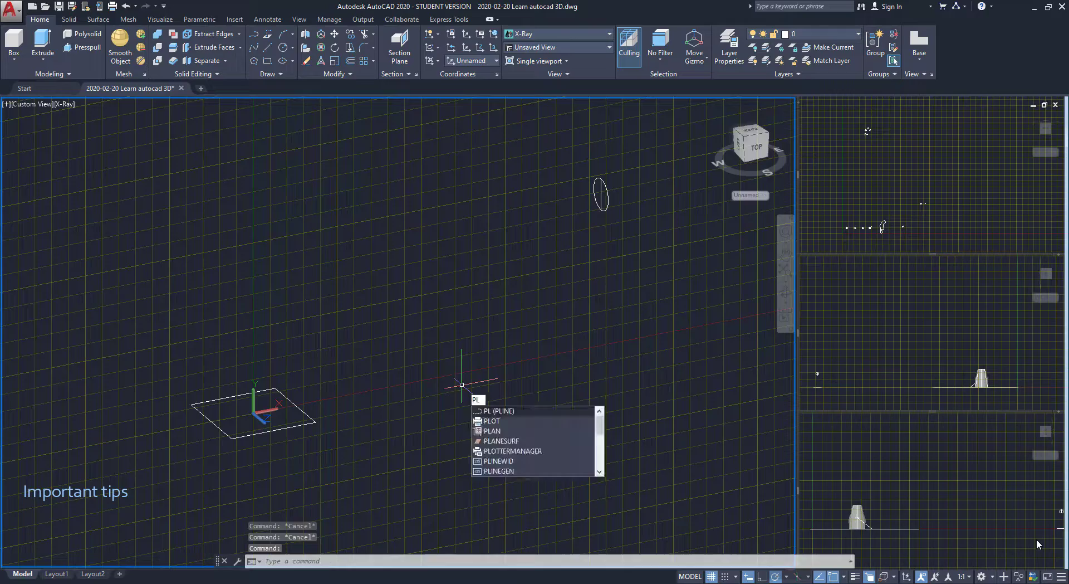
key(Return)
scroll(269, 443, up, 3)
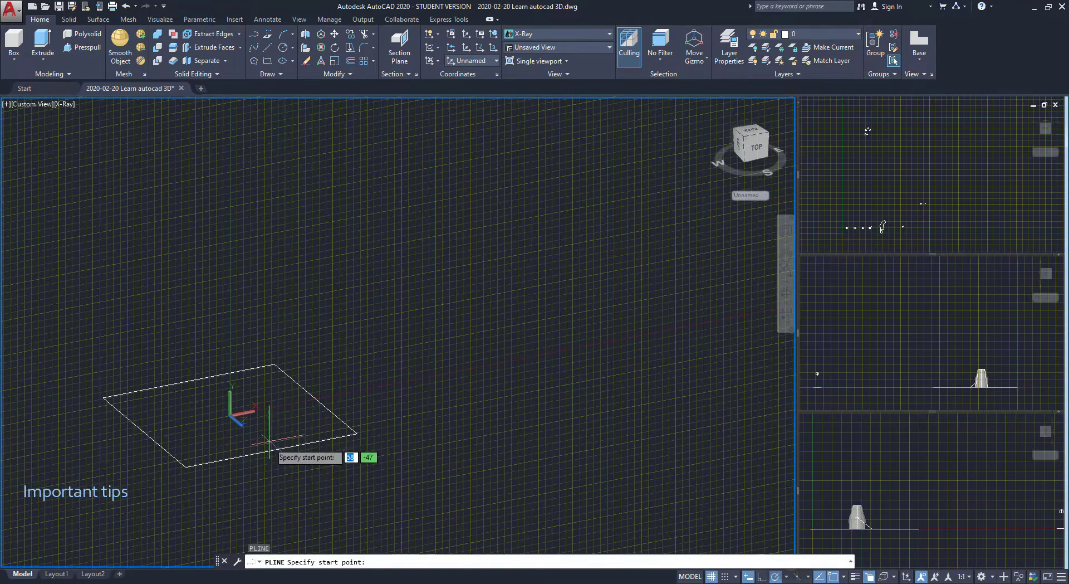
click(230, 415)
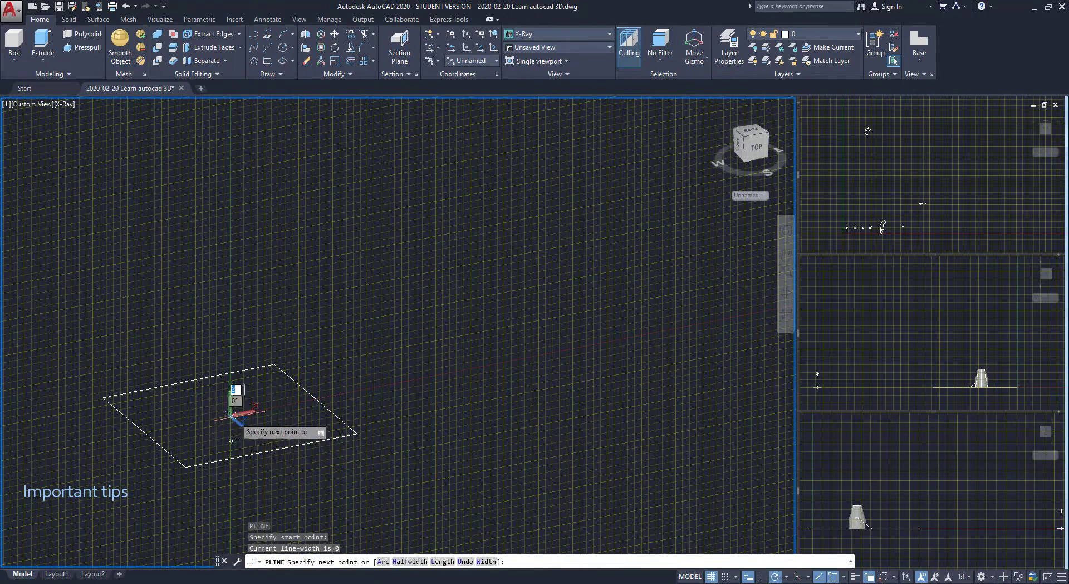
click(298, 194)
scroll(298, 194, down, 4)
middle_drag(401, 163, 354, 301)
click(341, 230)
click(449, 238)
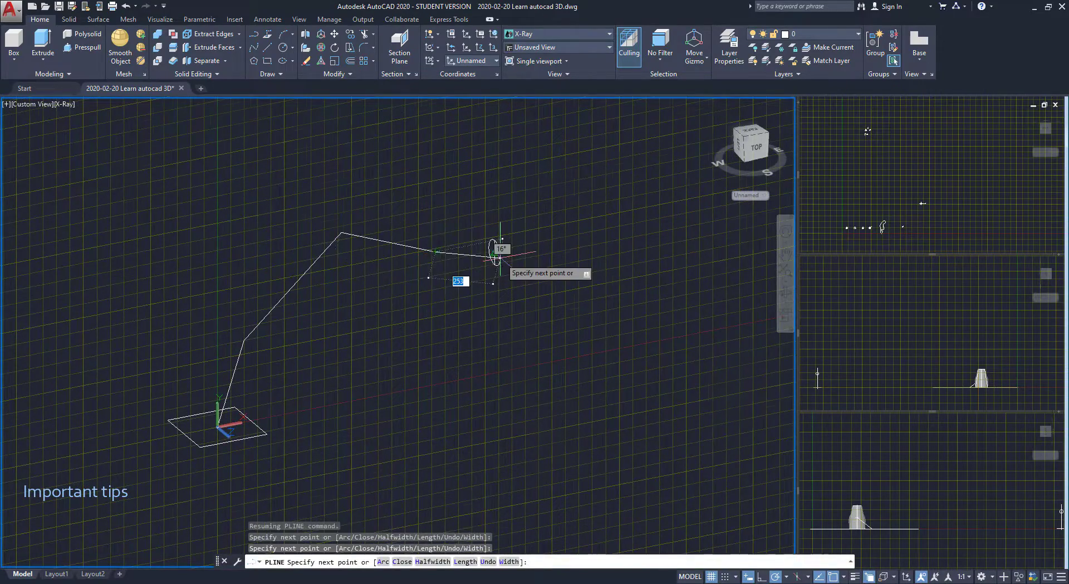
scroll(490, 250, up, 3)
click(489, 251)
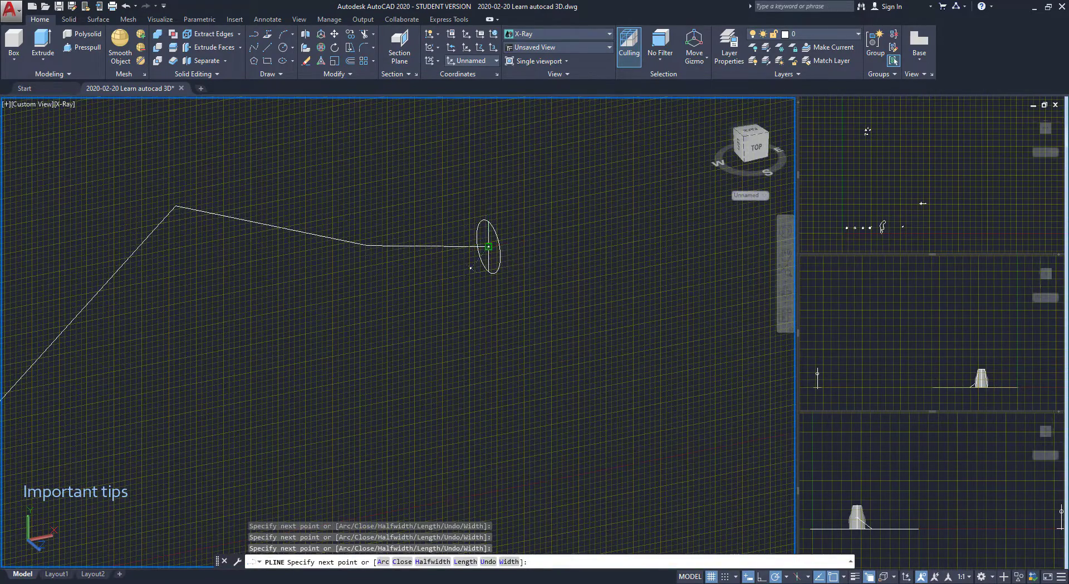
key(Escape)
scroll(487, 254, down, 3)
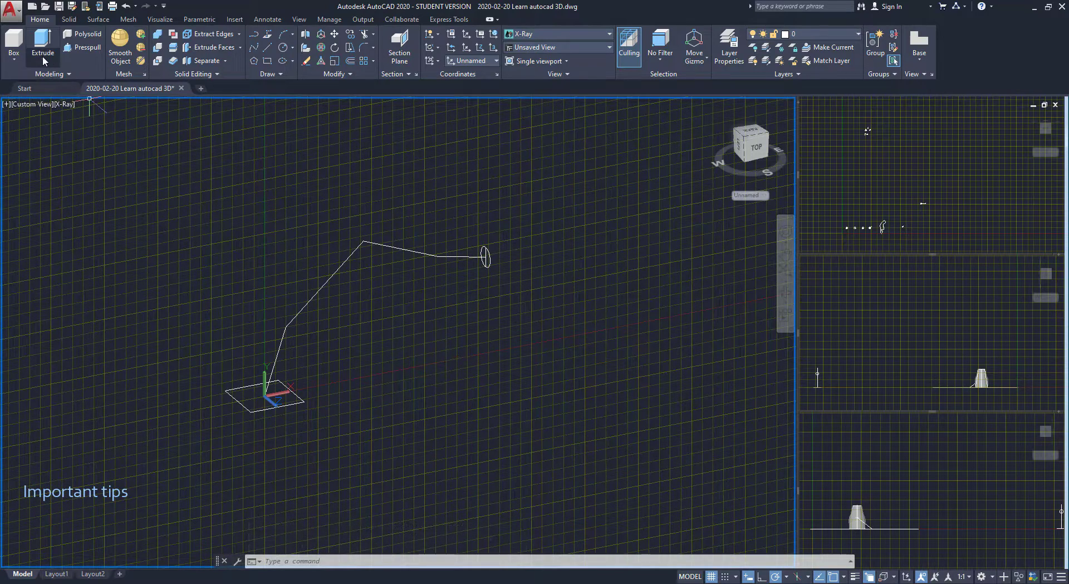
click(43, 58)
click(49, 100)
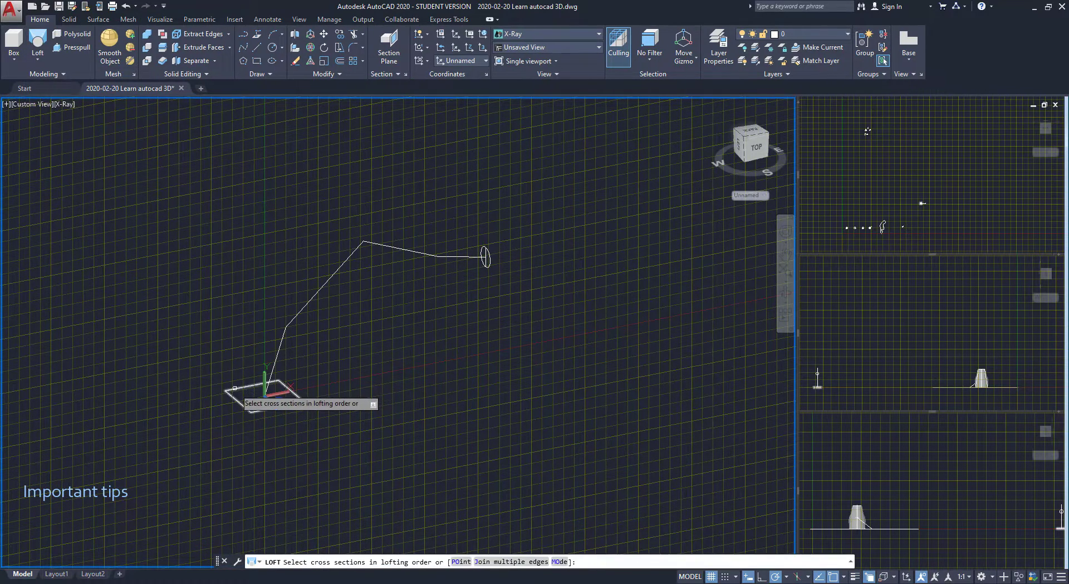
click(238, 399)
click(483, 265)
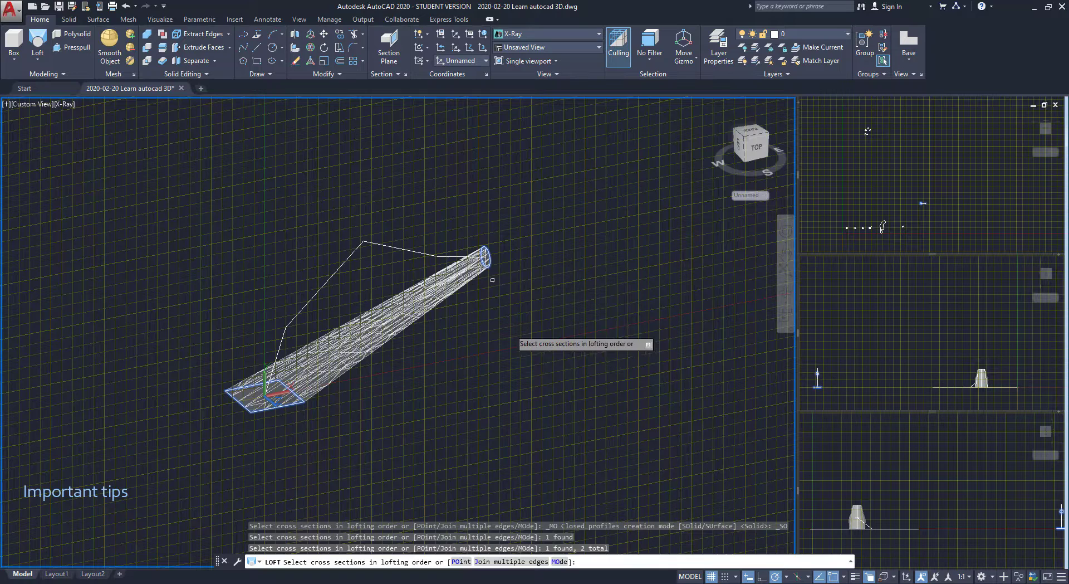
key(Return)
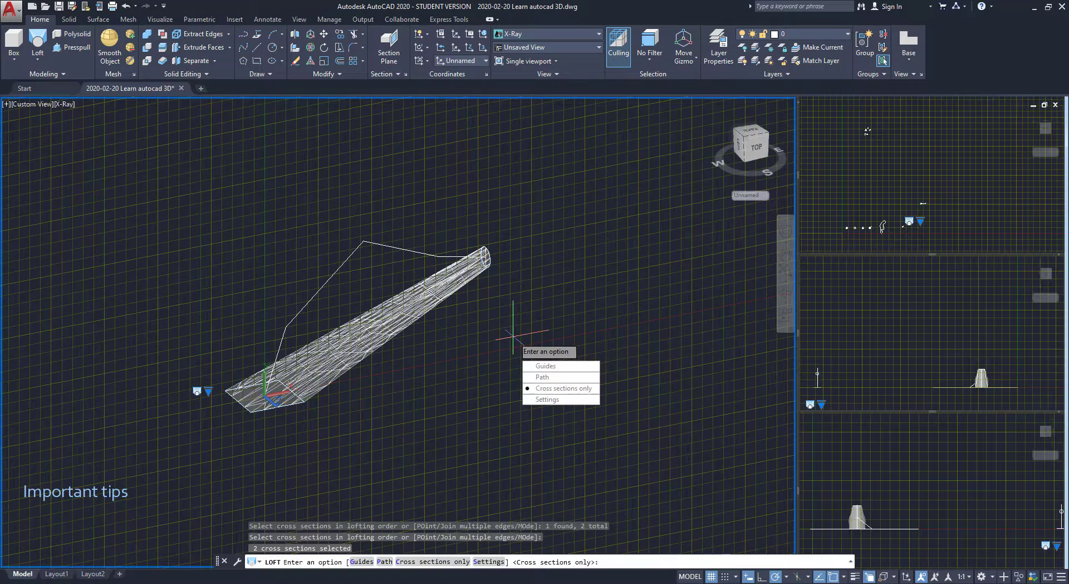
click(540, 379)
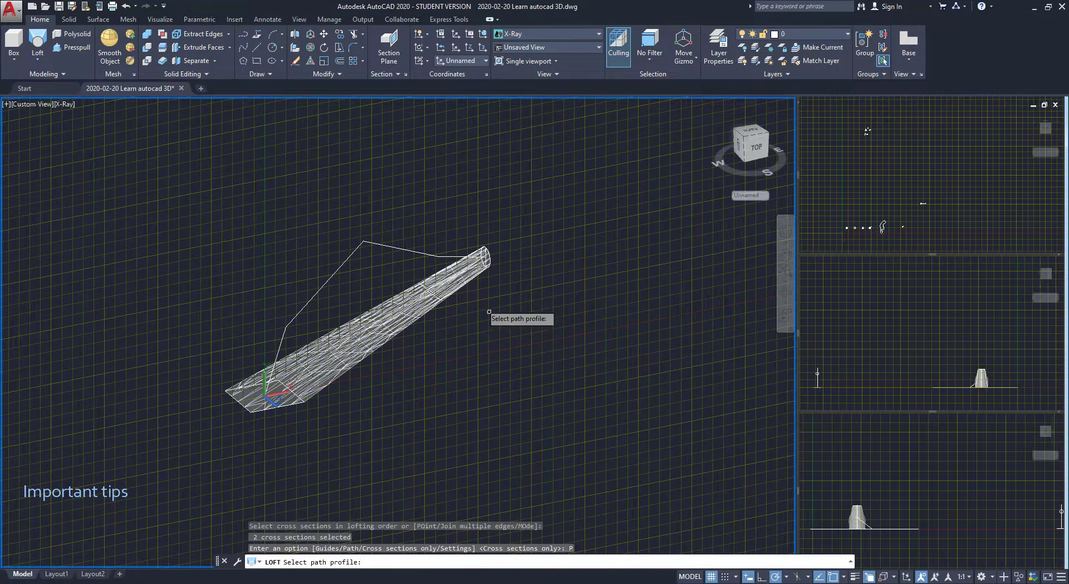
click(427, 253)
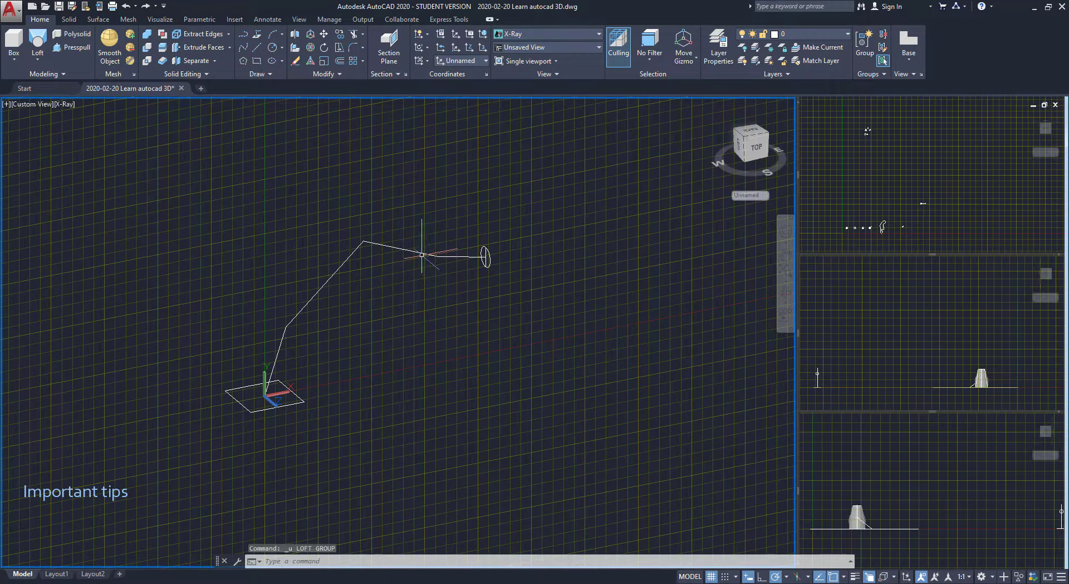
Apply Spline Fit to the 3D polyline path to smooth it
click(420, 248)
right_click(422, 254)
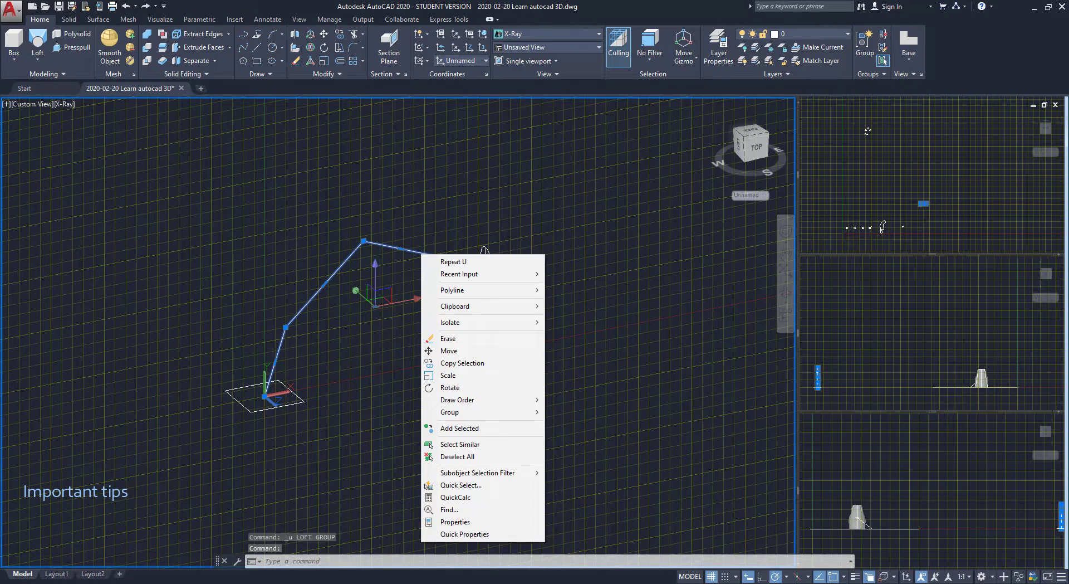
mouse_move(501, 295)
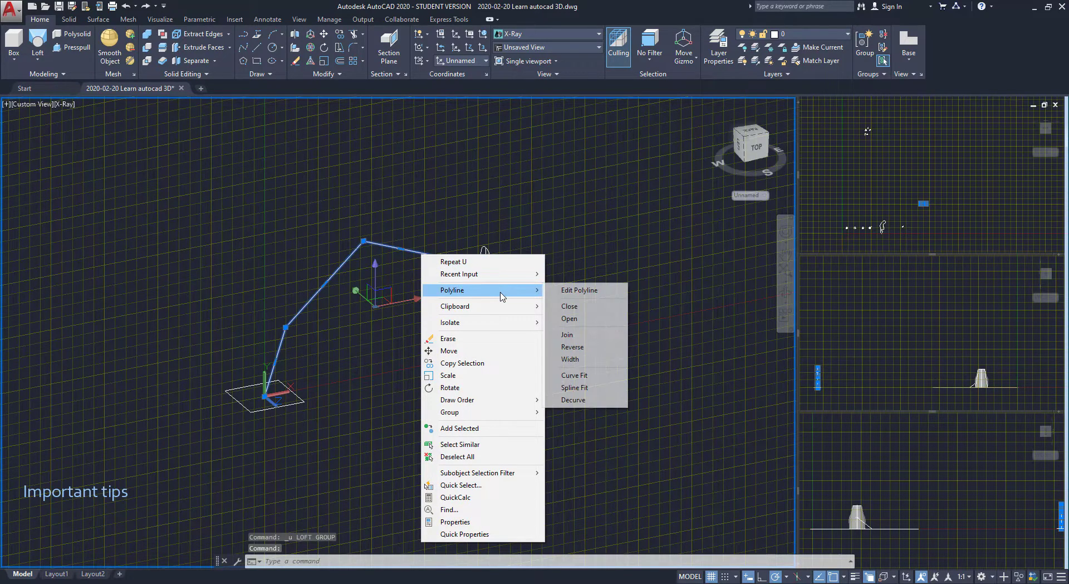
click(595, 388)
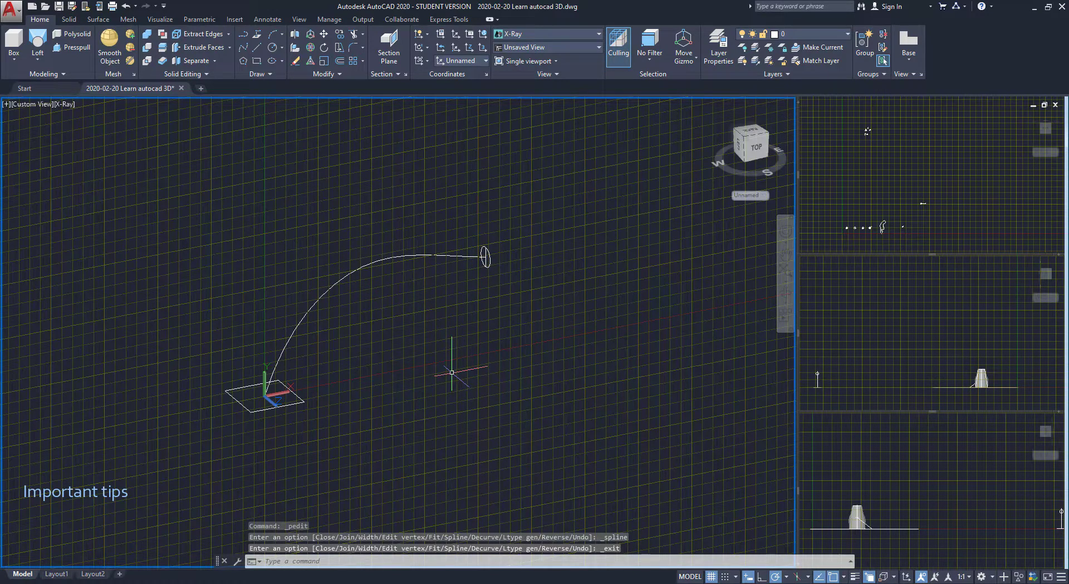
click(37, 45)
click(232, 389)
click(485, 256)
key(Return)
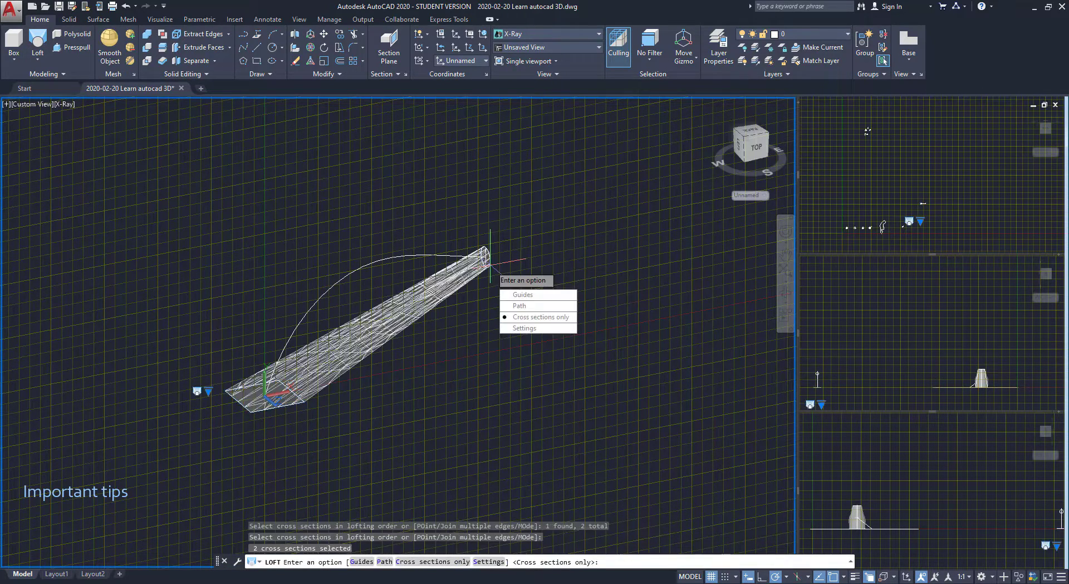
click(519, 305)
click(416, 255)
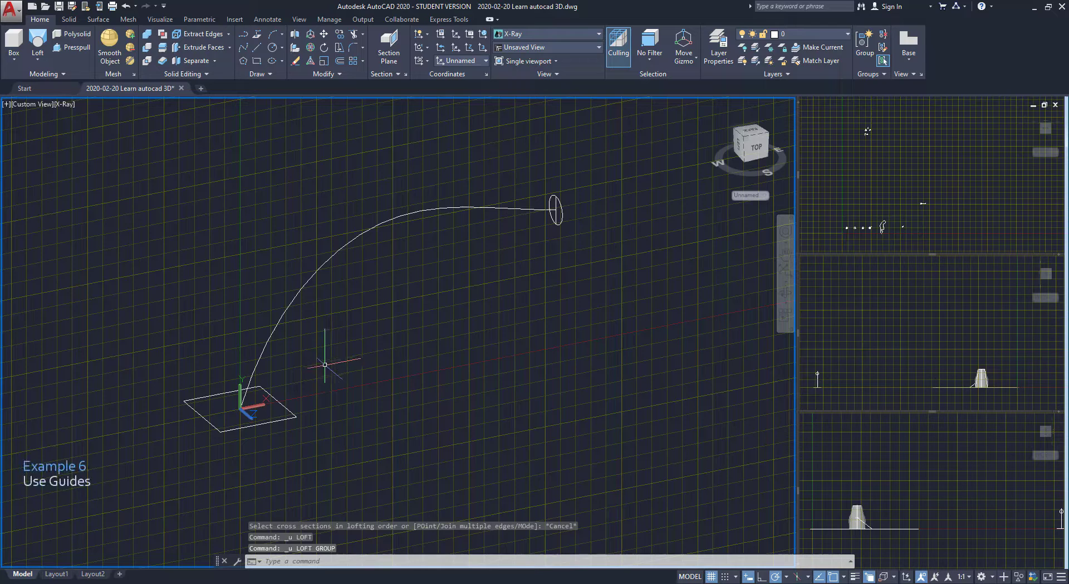
Draw a low guide spline from a rectangle corner to the ellipse
text(spl)
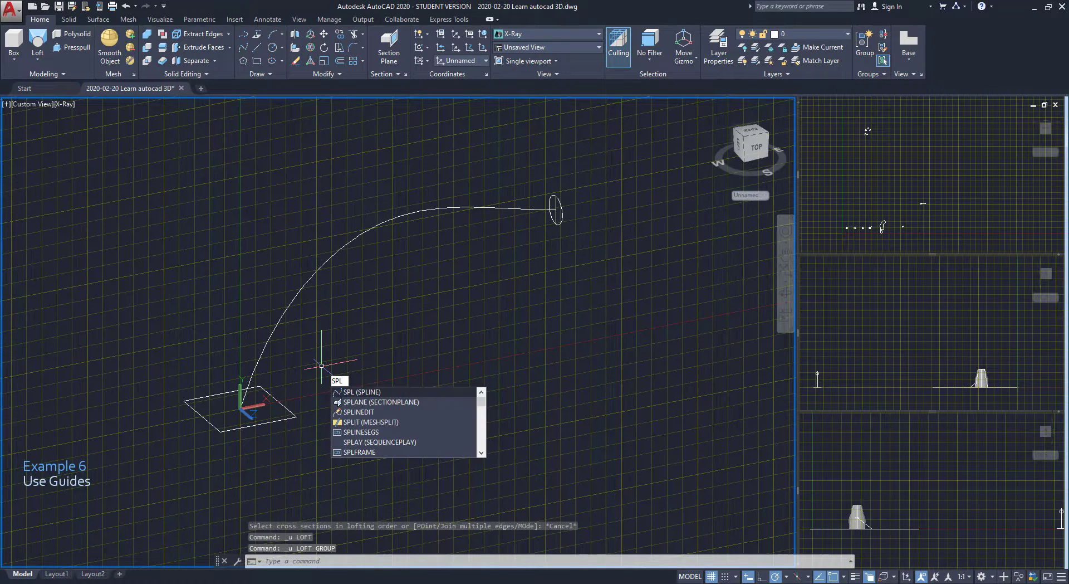
key(Return)
click(278, 401)
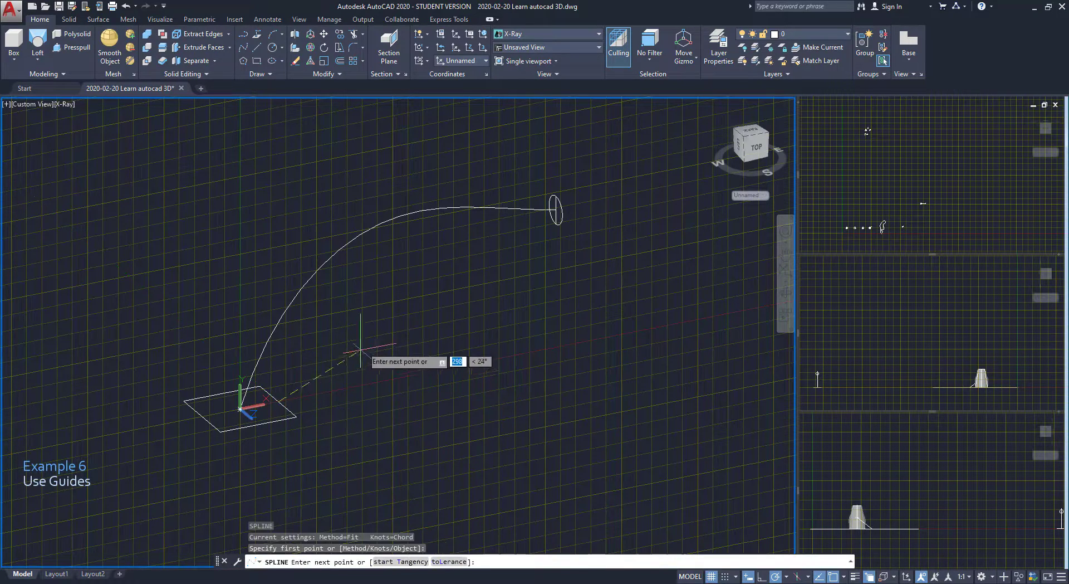
click(354, 348)
click(536, 243)
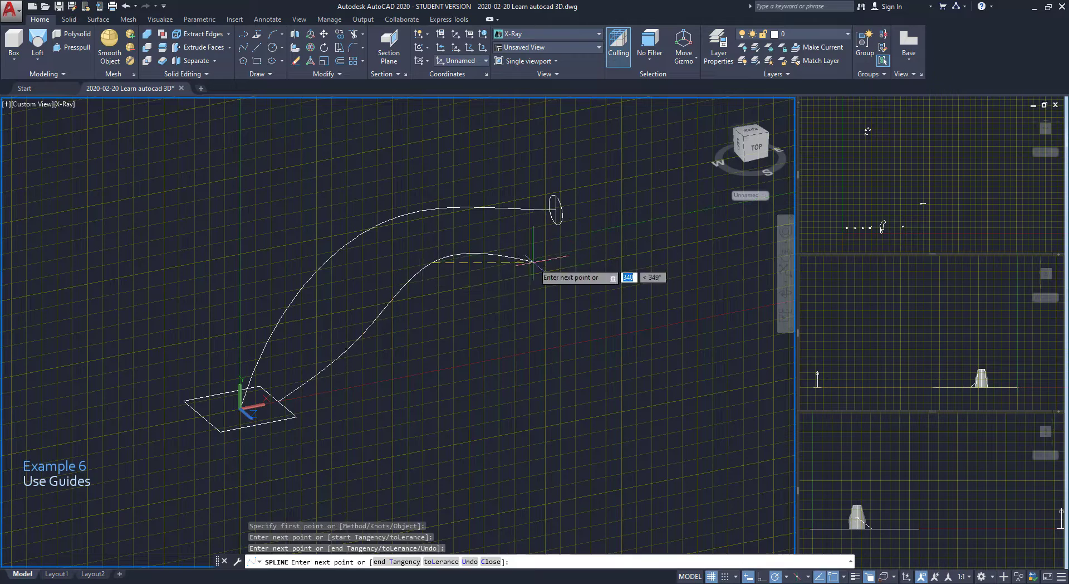
click(555, 224)
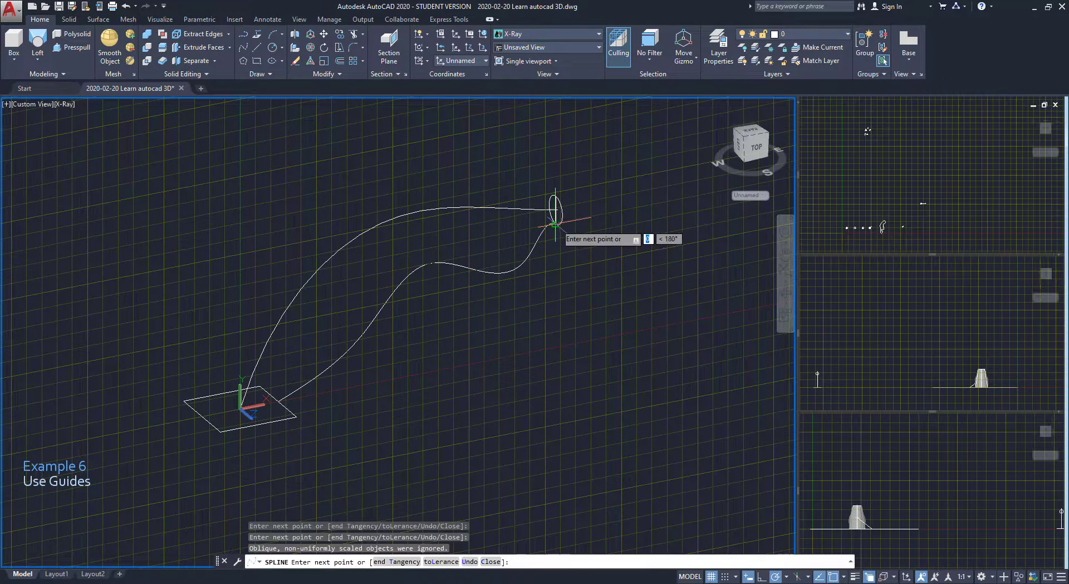
key(Return)
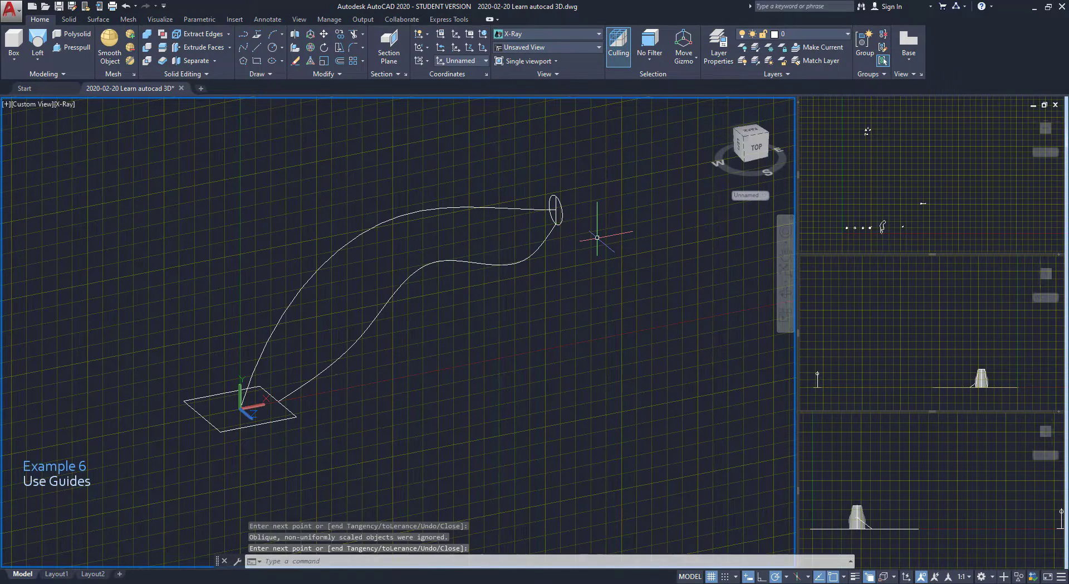
Draw a second, high-arching spline from the rectangle's left corner to the ellipse top
key(Return)
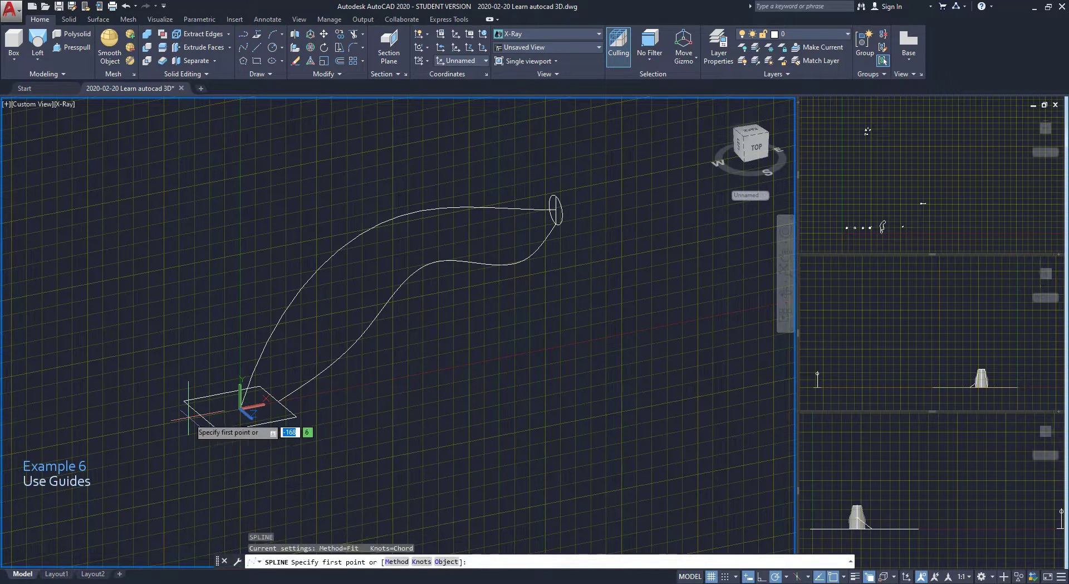
click(201, 416)
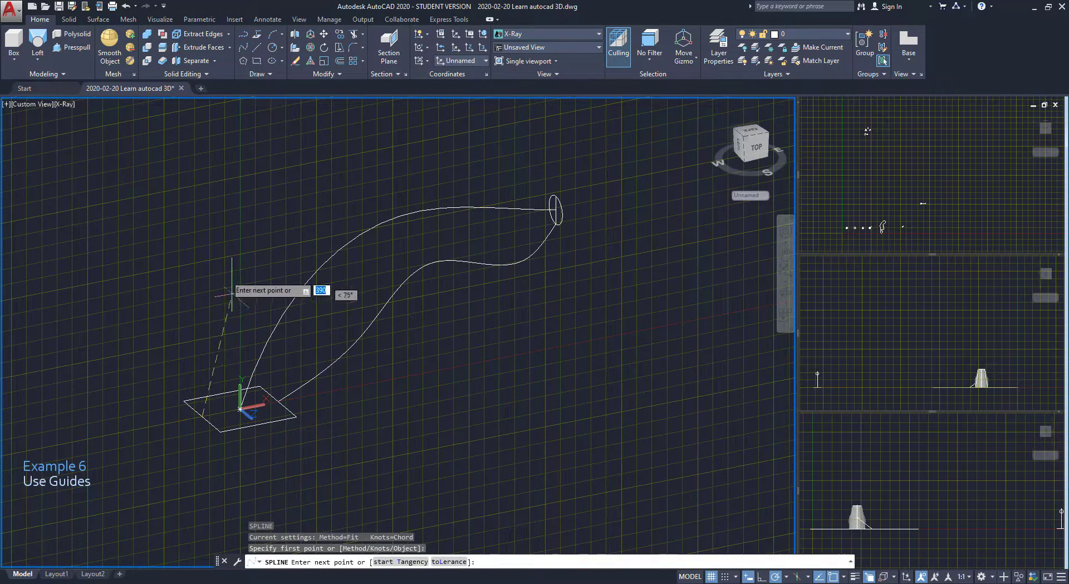
click(281, 133)
click(421, 142)
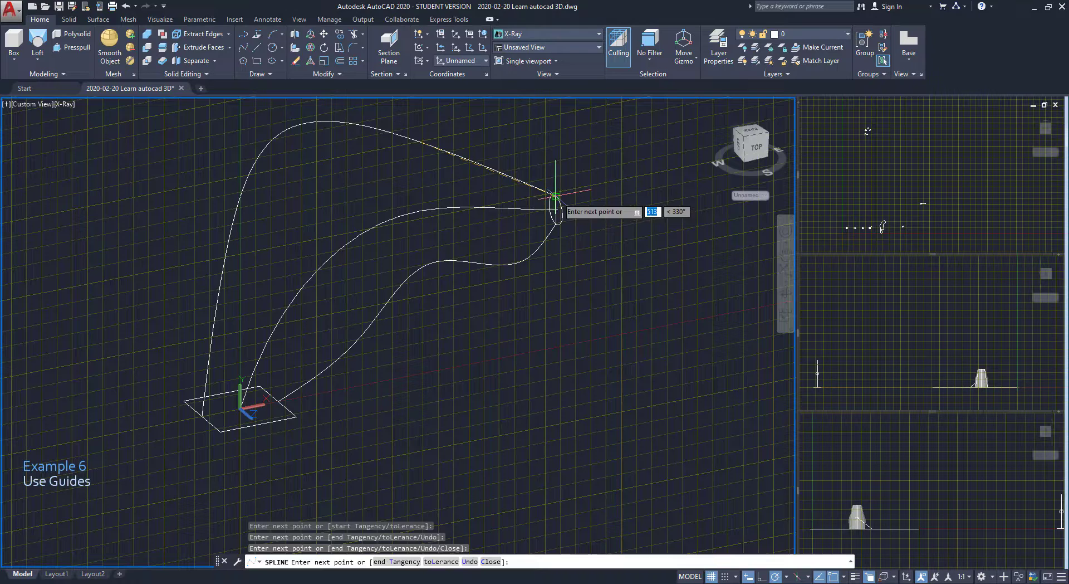
click(555, 197)
key(Return)
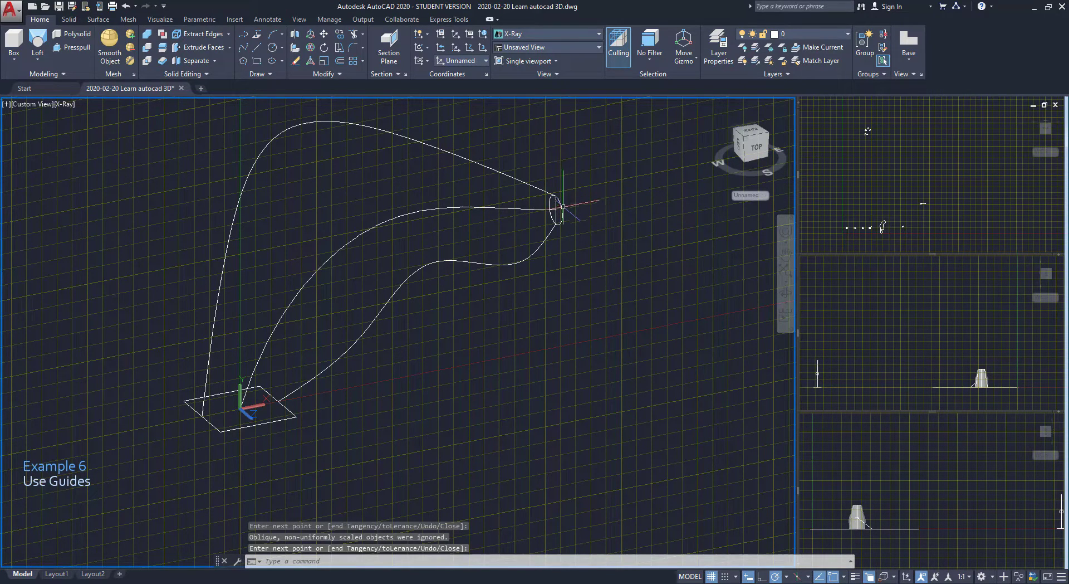
Loft the ellipse to the rectangle, guided by the arching and lower splines
text(loft)
key(Return)
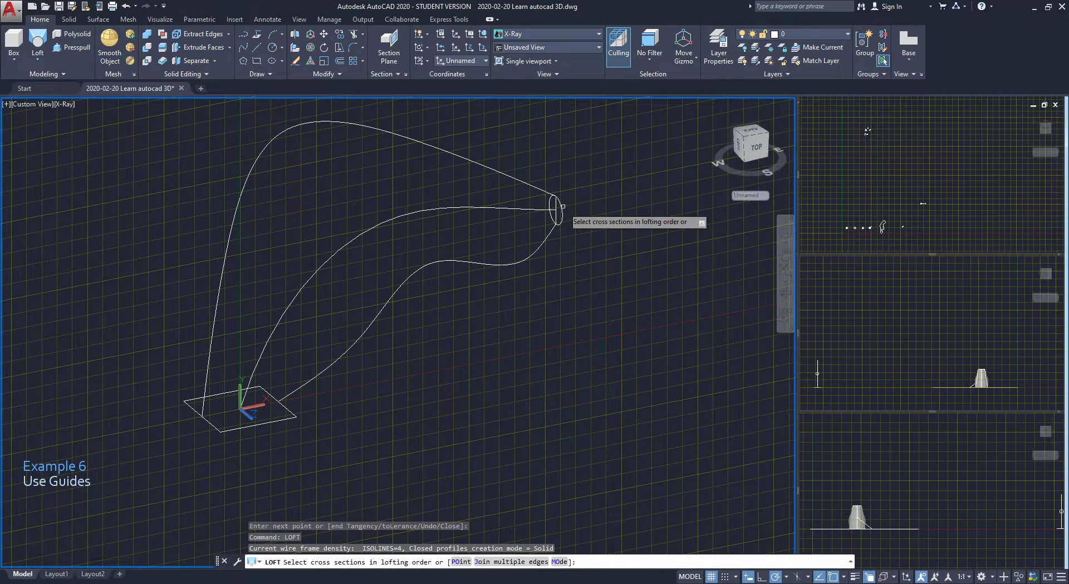
click(561, 207)
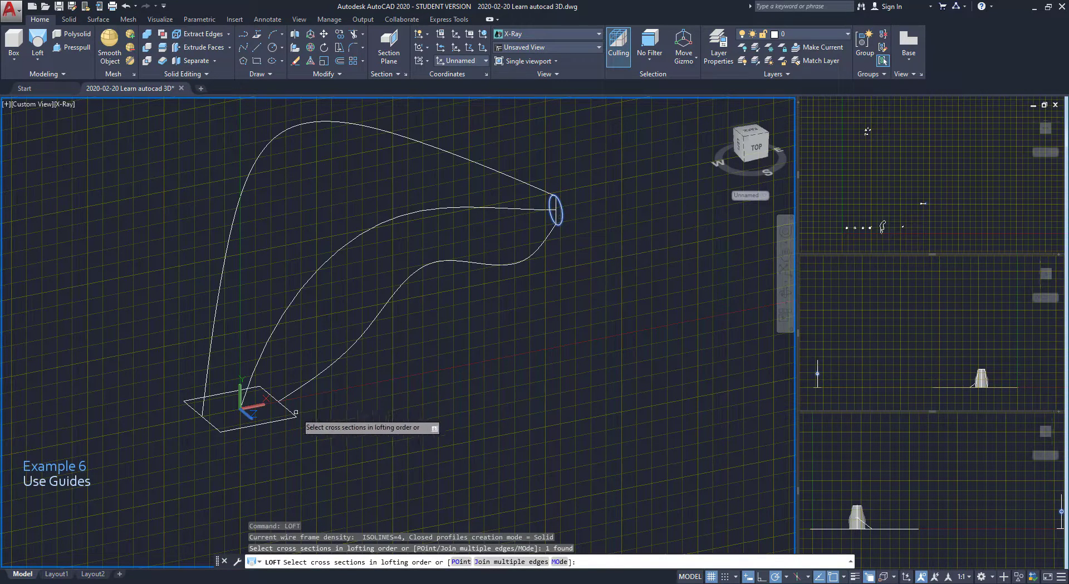
click(294, 413)
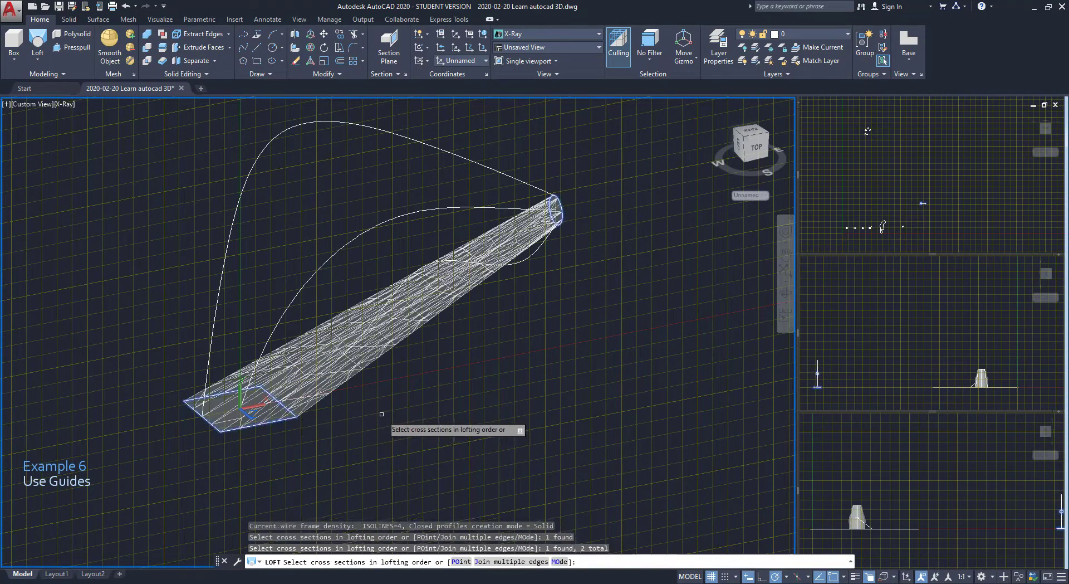
key(Return)
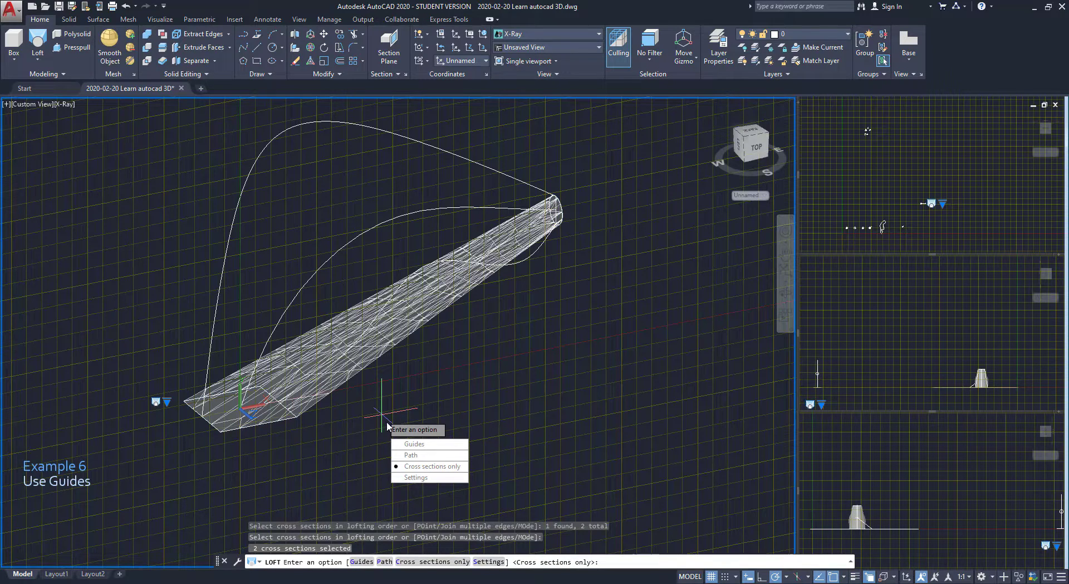
click(409, 444)
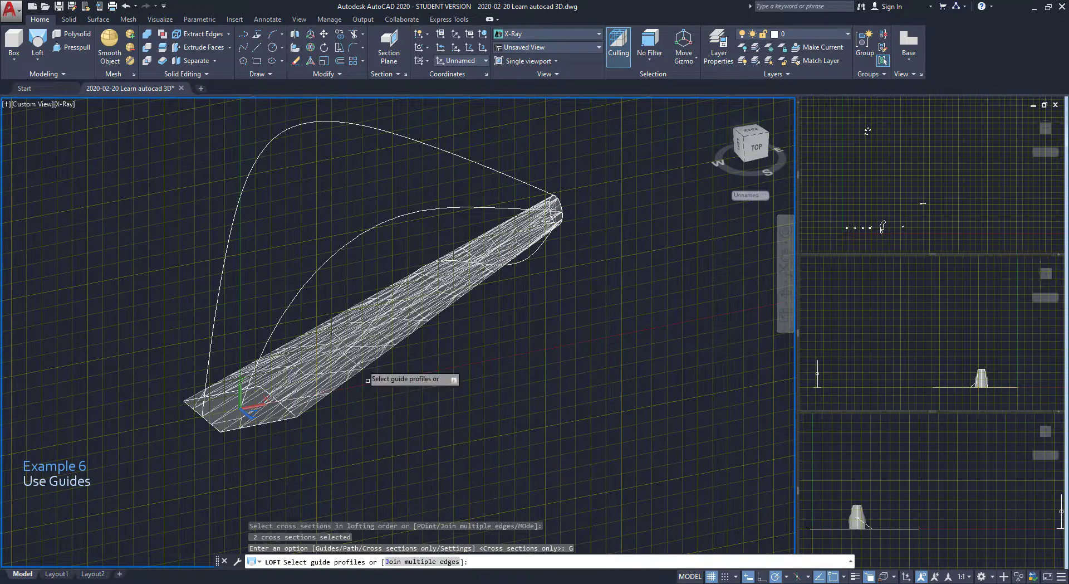
click(234, 214)
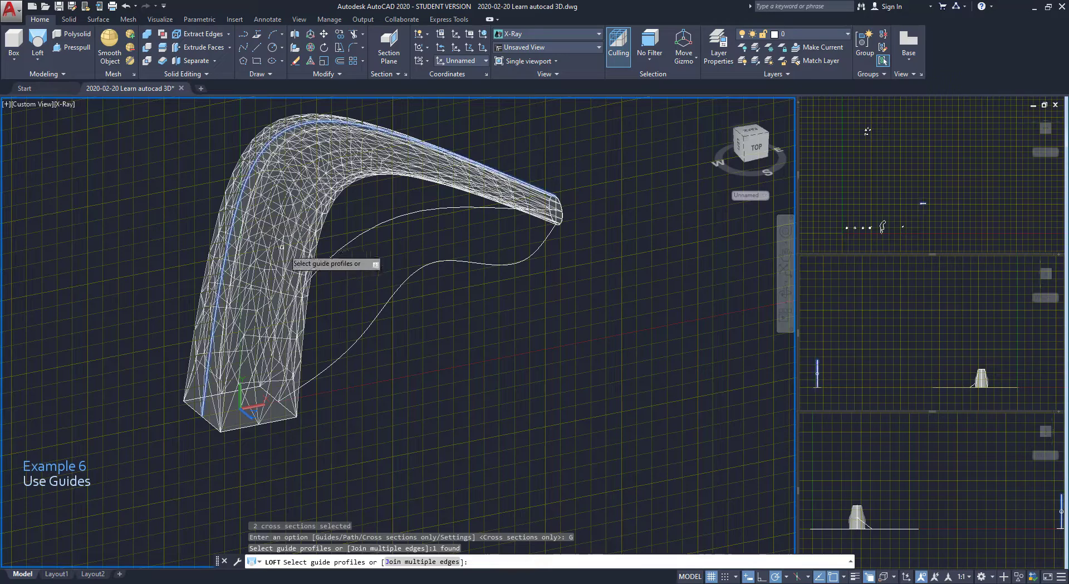
click(388, 291)
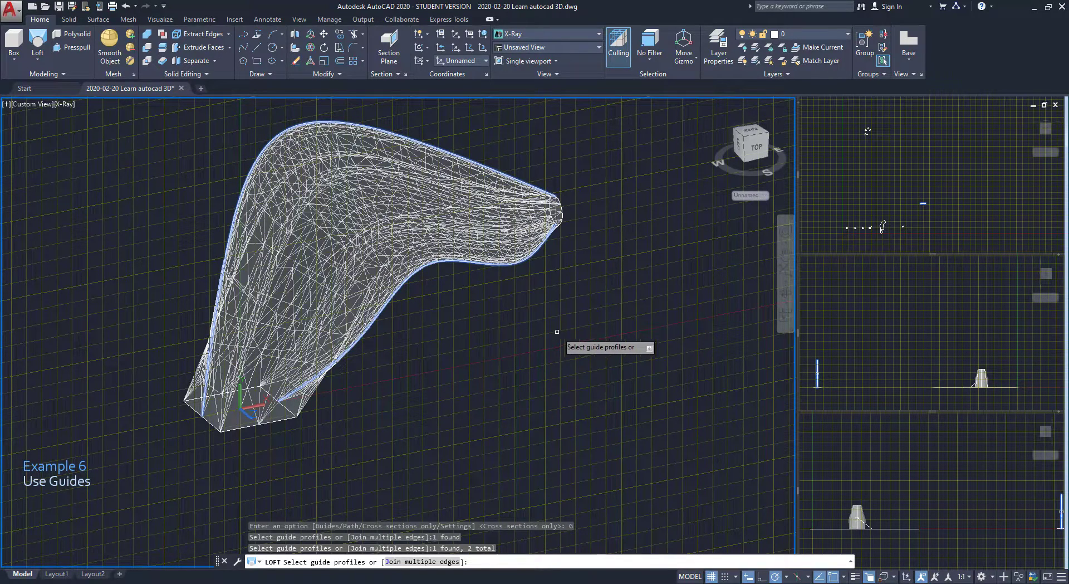
key(Return)
mouse_move(585, 294)
shift+middle_down()
mouse_move(565, 339)
mouse_move(420, 316)
mouse_move(485, 296)
mouse_move(654, 293)
mouse_move(470, 295)
mouse_move(435, 279)
mouse_move(404, 288)
mouse_move(432, 362)
shift+middle_up()
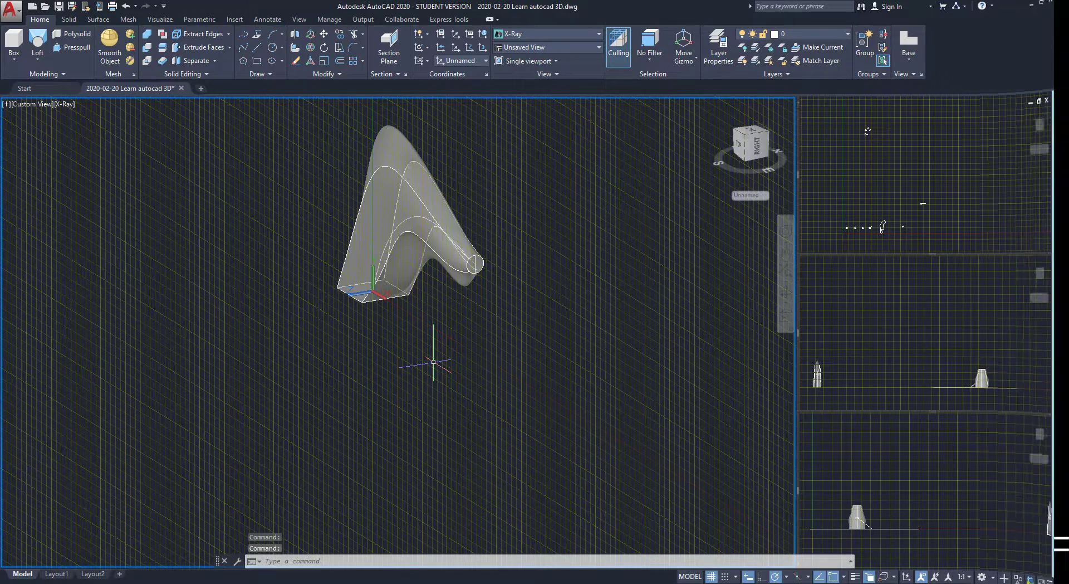